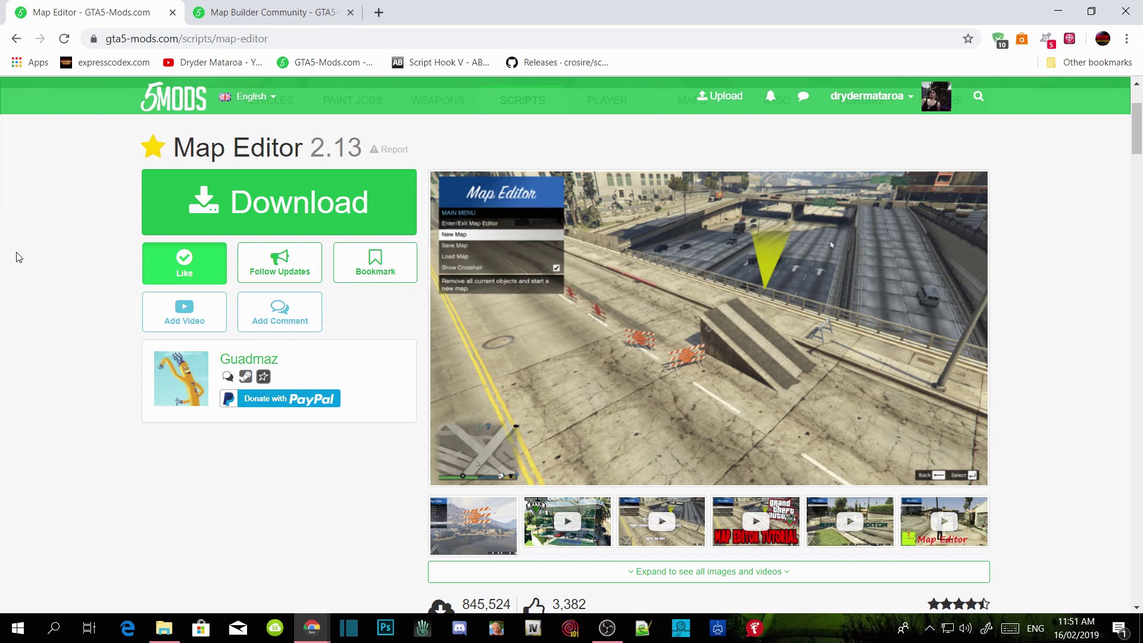
Hide the Chrome window showing the Map Editor 2.13 page with Win+D to reveal the desktop
{"action": "key", "text": "super+d"}
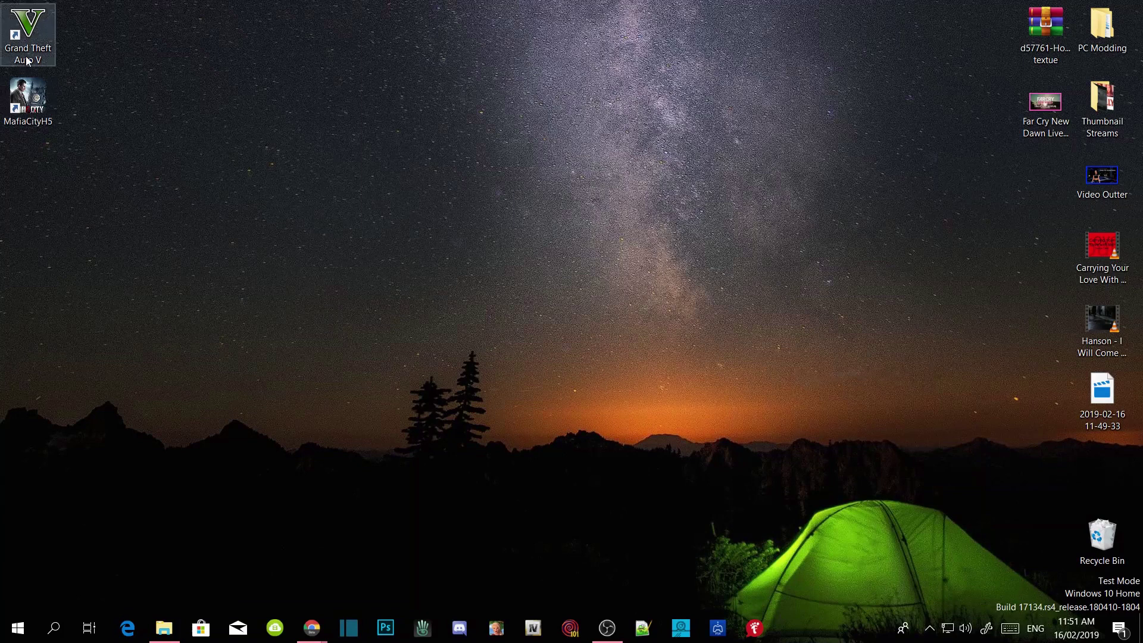
Open the Grand Theft Auto V install folder from its desktop shortcut, browse its files, and launch OpenIV
{"action": "right_click", "coordinate": [32, 26]}
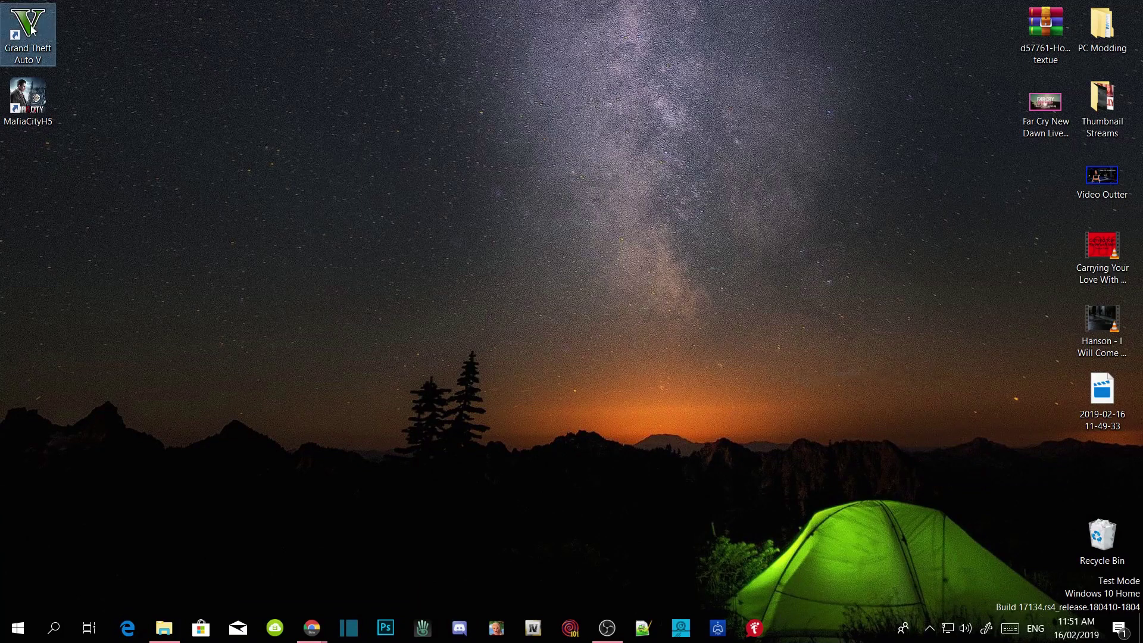
{"action": "left_click", "coordinate": [82, 54]}
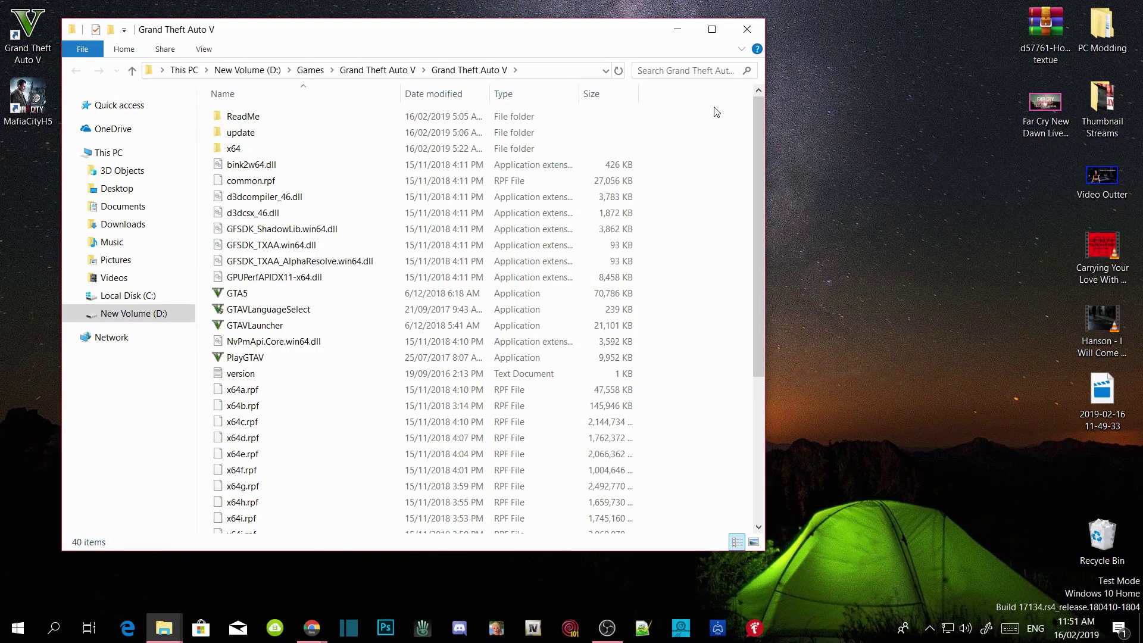
{"action": "scroll", "coordinate": [480, 256], "scroll_direction": "down", "scroll_amount": 5}
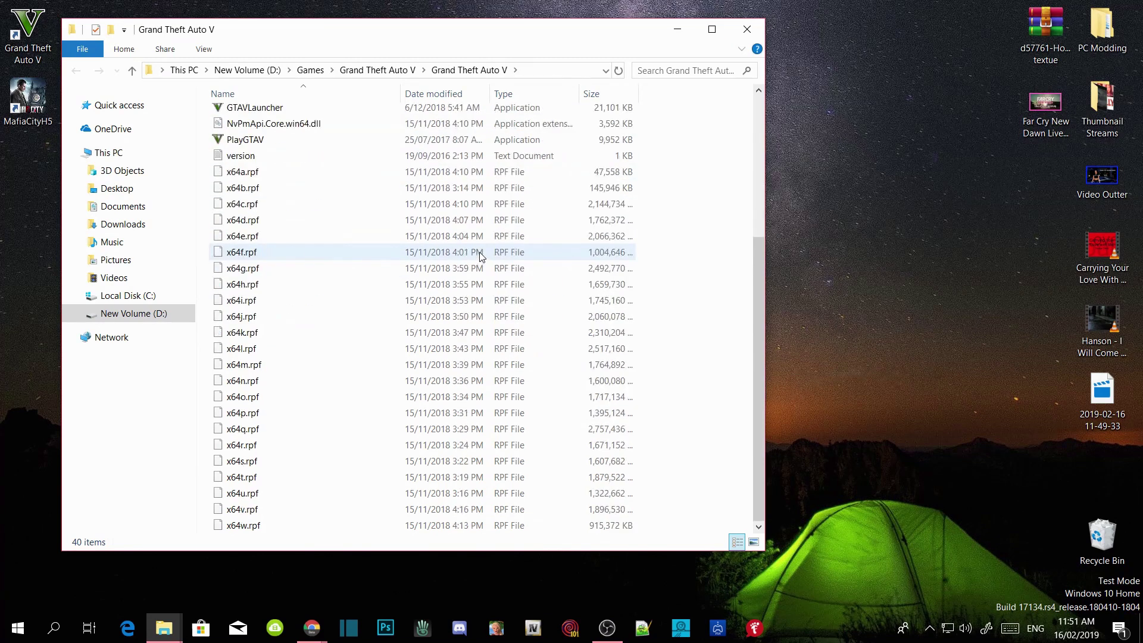
{"action": "scroll", "coordinate": [582, 343], "scroll_direction": "up", "scroll_amount": 5}
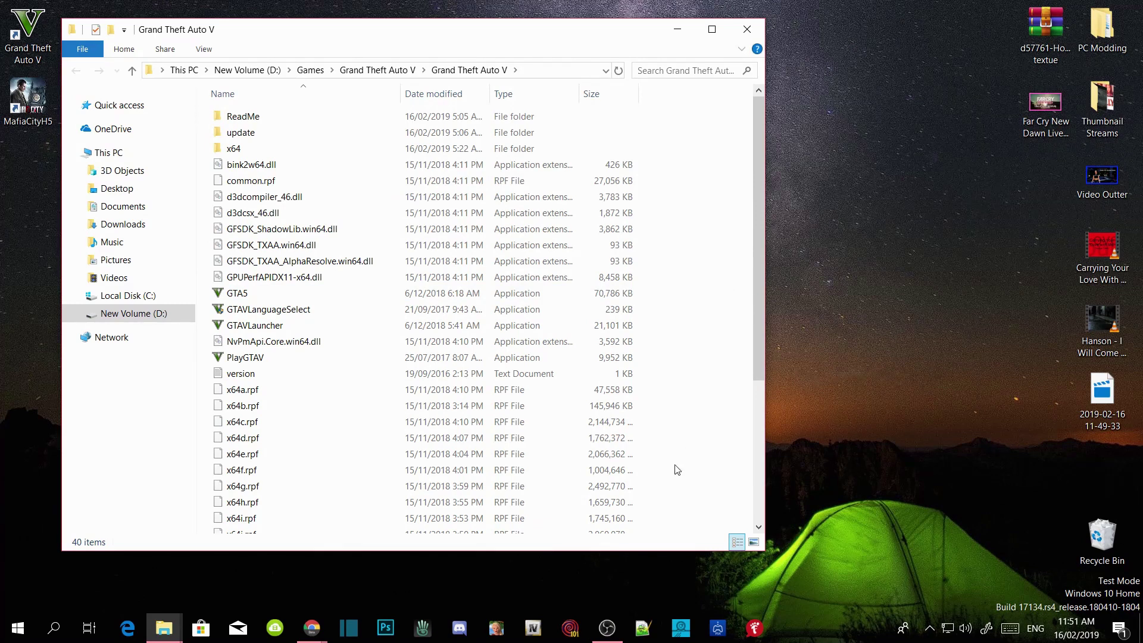
{"action": "left_click", "coordinate": [536, 635]}
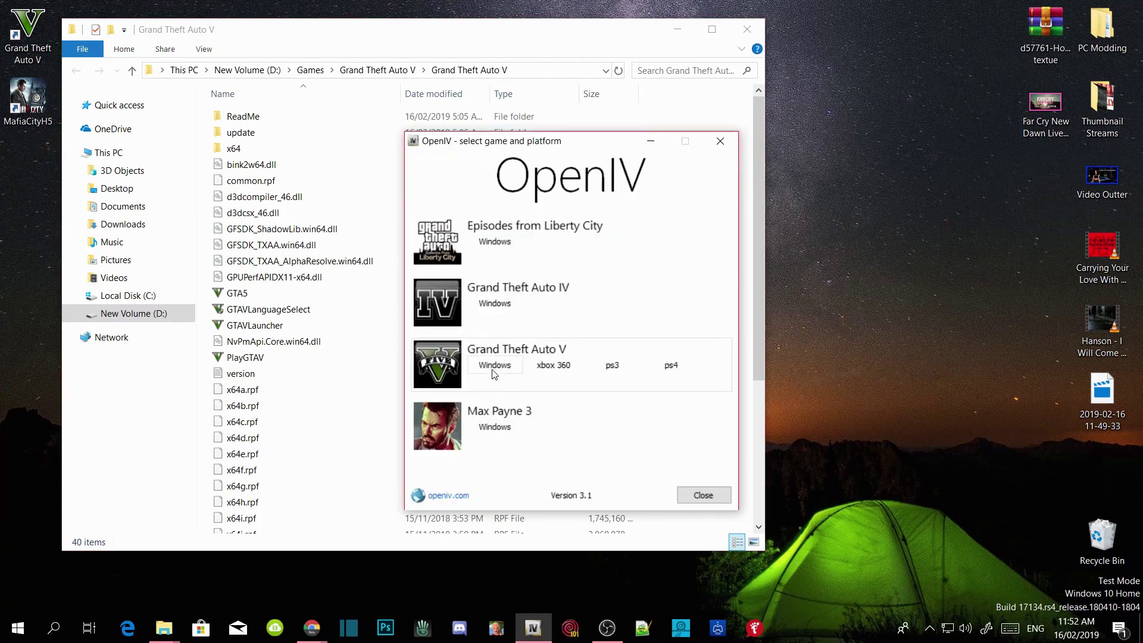
For GTA V Windows, install ASI Loader, OpenIV.ASI (creating the mods folder) and openCamera via ASI Manager
{"action": "left_click", "coordinate": [494, 365]}
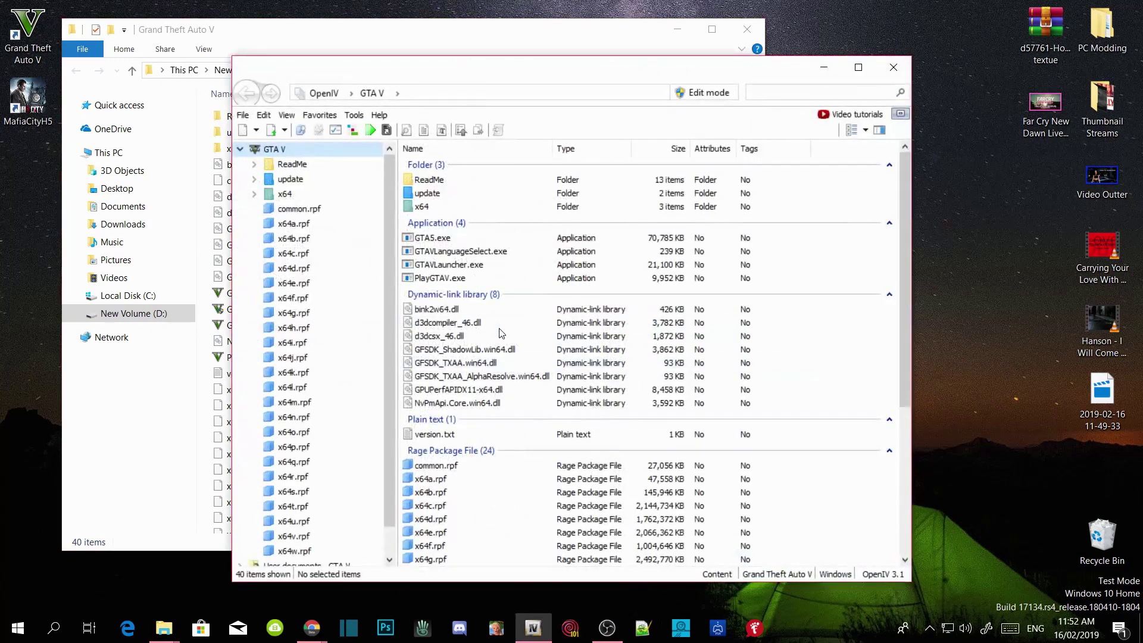
{"action": "left_click", "coordinate": [354, 115]}
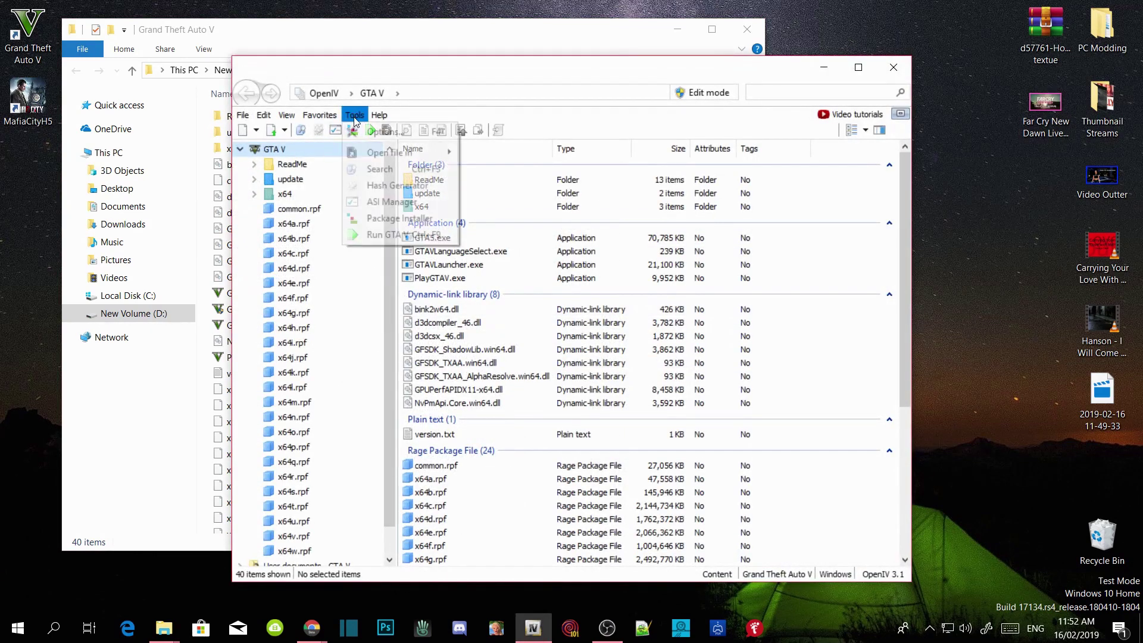
{"action": "left_click", "coordinate": [391, 202]}
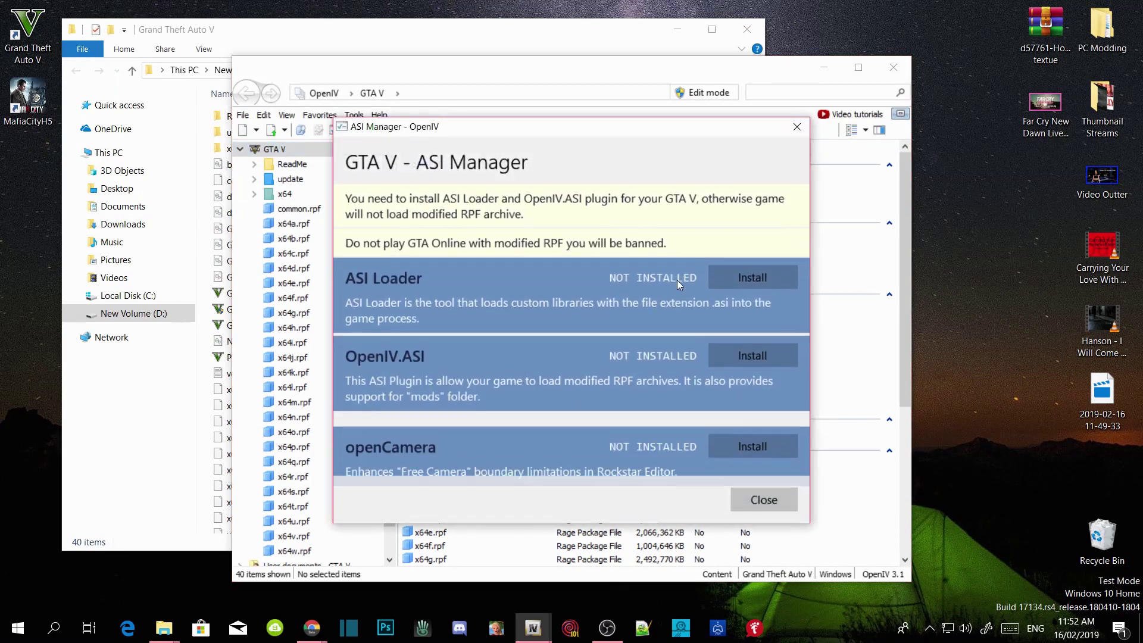
{"action": "left_click", "coordinate": [744, 282]}
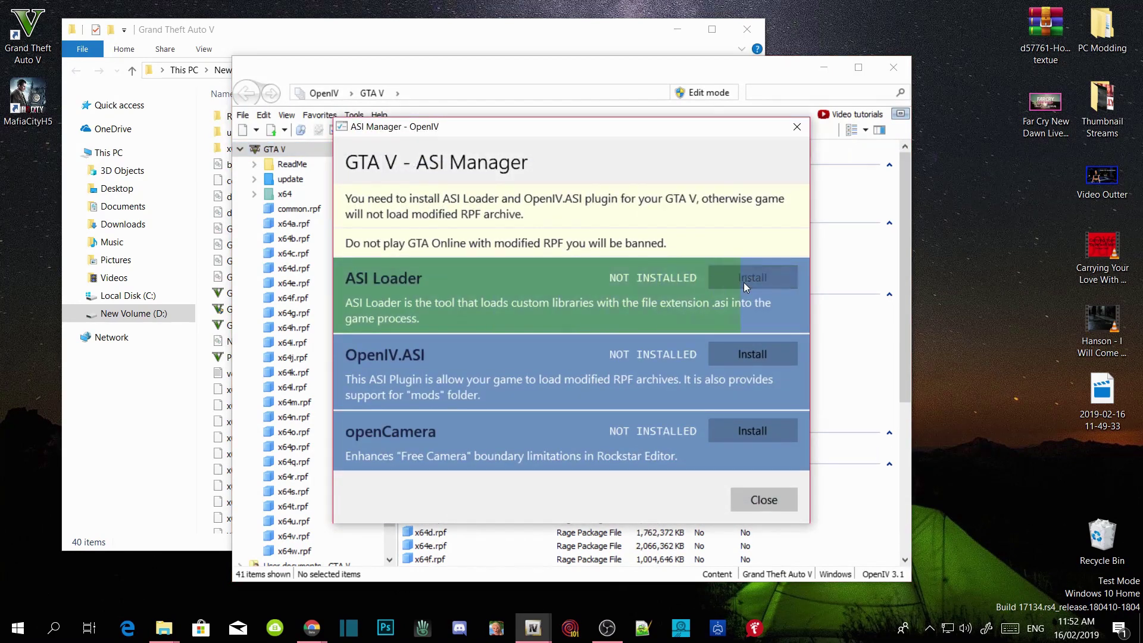
{"action": "left_click", "coordinate": [745, 365]}
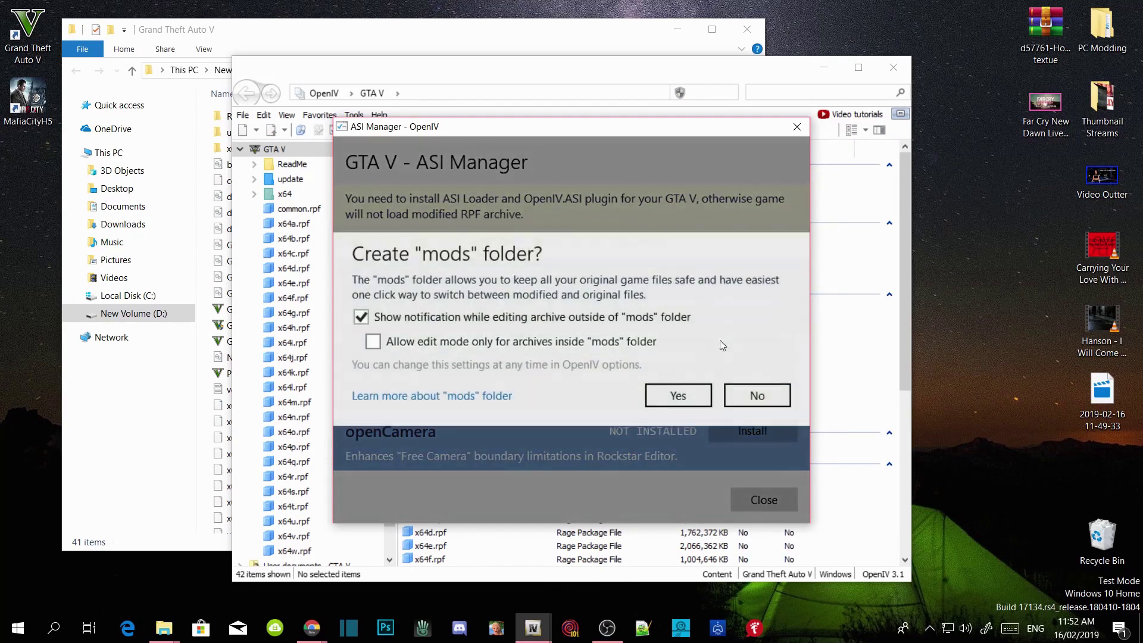
{"action": "left_click", "coordinate": [675, 395]}
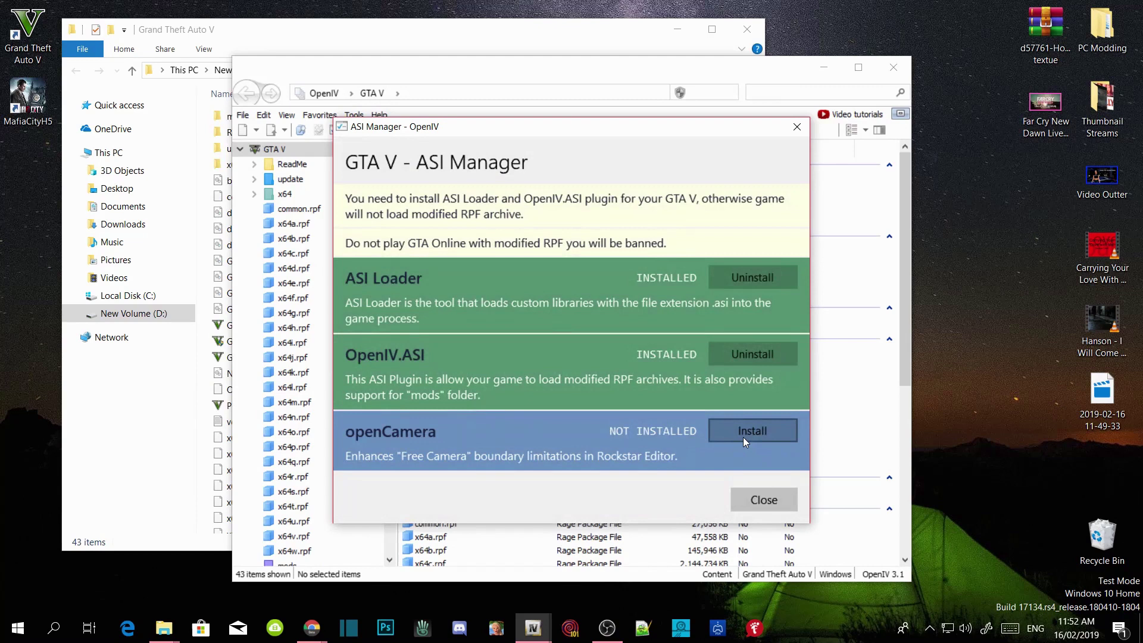
{"action": "left_click", "coordinate": [744, 436]}
{"action": "left_click", "coordinate": [776, 501]}
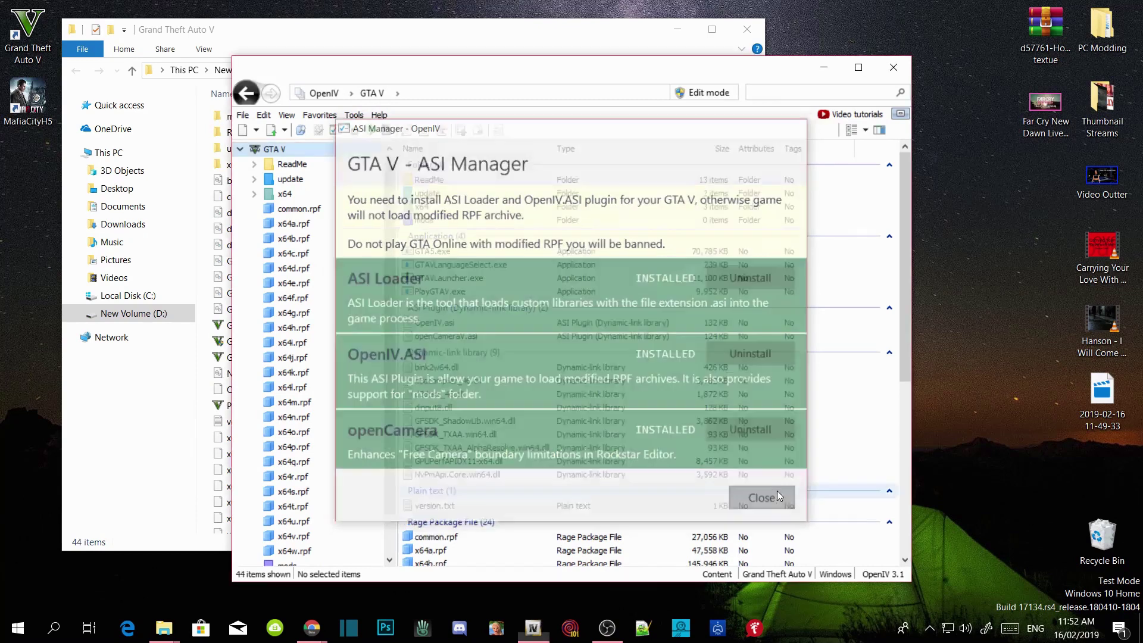
Close OpenIV and open PC Modding > PC Script Files > ScriptHookV 1.46 > bin beside the game folder
{"action": "left_click", "coordinate": [892, 68]}
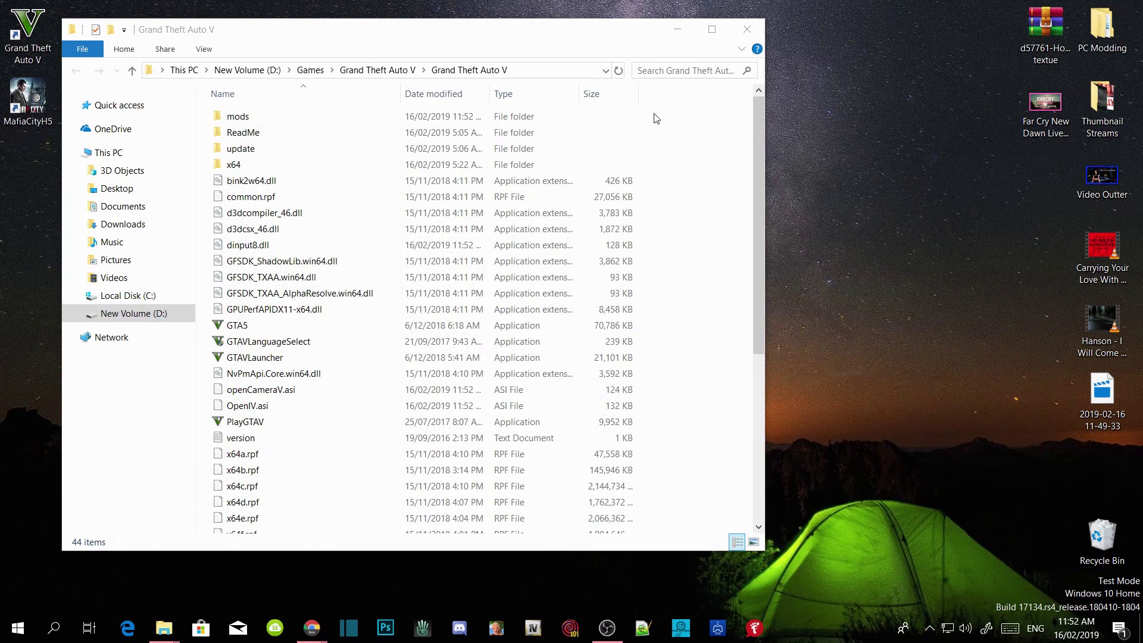
{"action": "left_click_drag", "start_coordinate": [636, 29], "coordinate": [582, 59]}
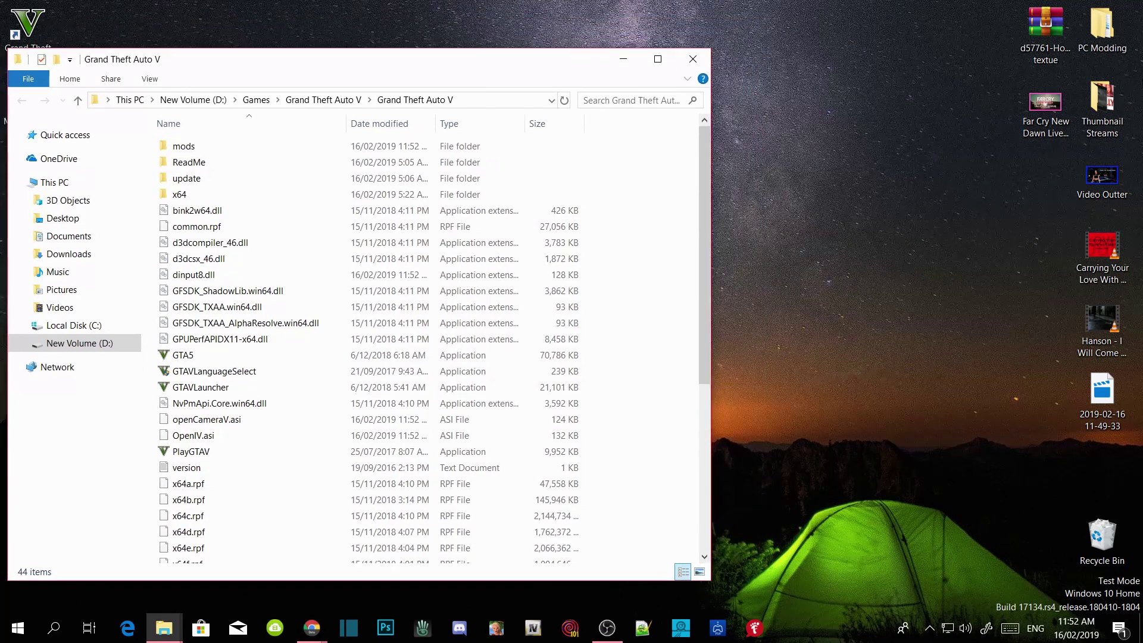
{"action": "double_click", "coordinate": [1117, 37]}
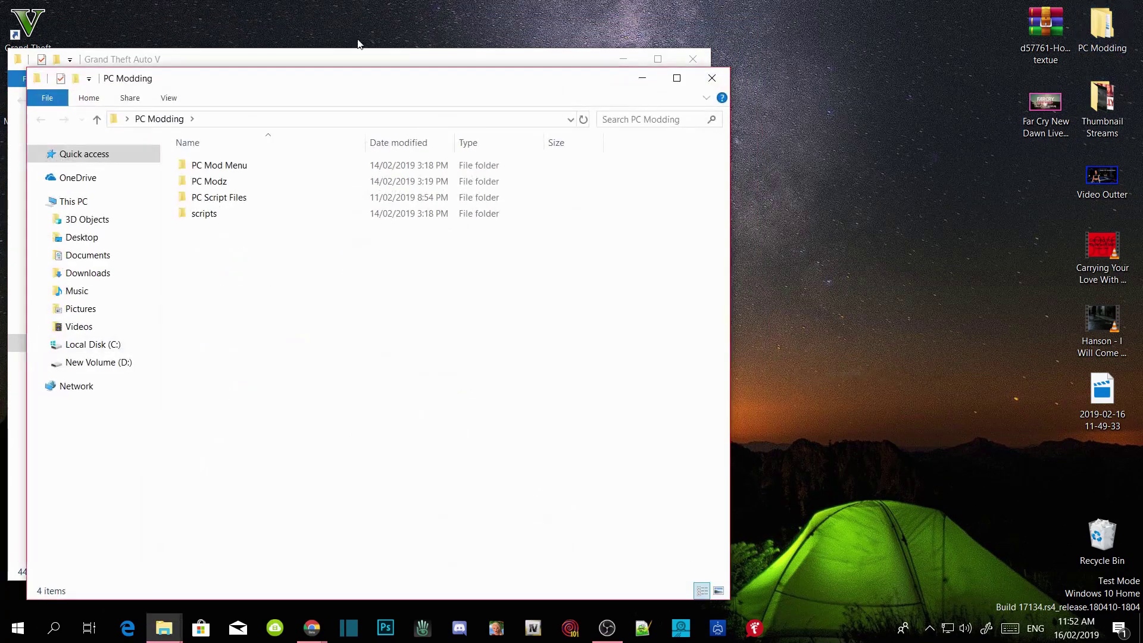
{"action": "double_click", "coordinate": [227, 197]}
{"action": "left_click_drag", "start_coordinate": [158, 83], "coordinate": [868, 60]}
{"action": "scroll", "coordinate": [552, 200], "scroll_direction": "down", "scroll_amount": 6}
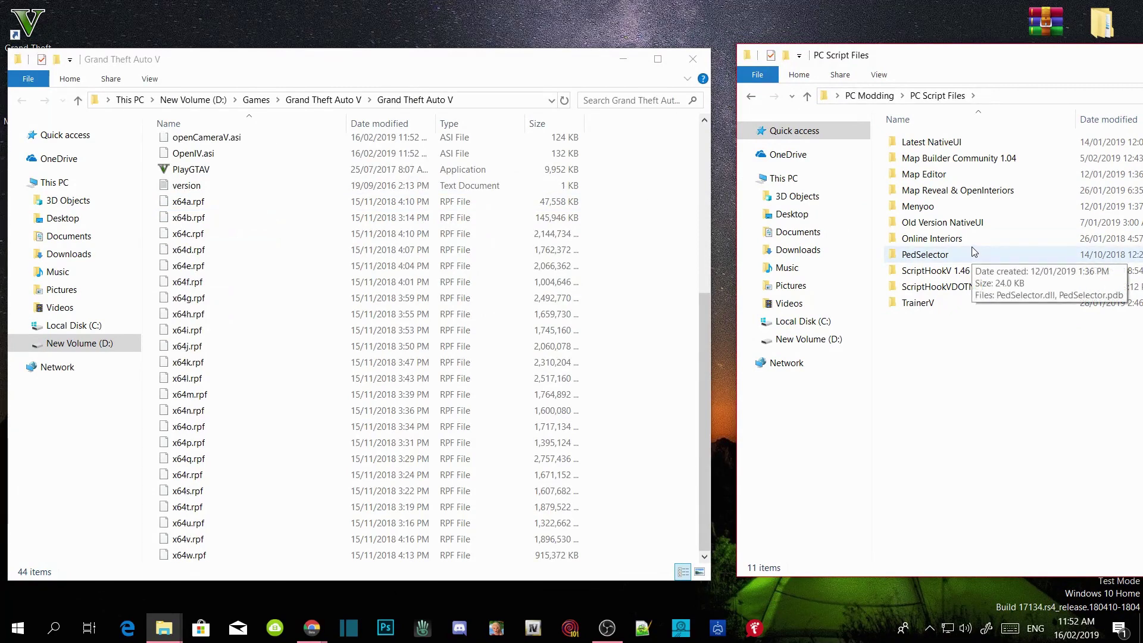
{"action": "double_click", "coordinate": [934, 275]}
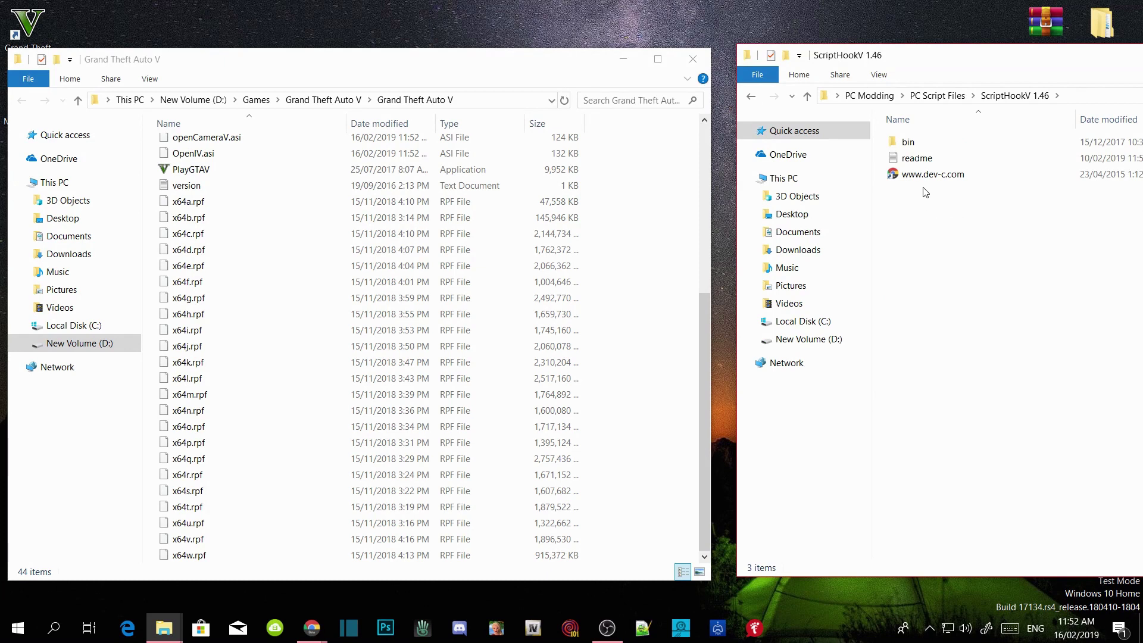
{"action": "double_click", "coordinate": [908, 143]}
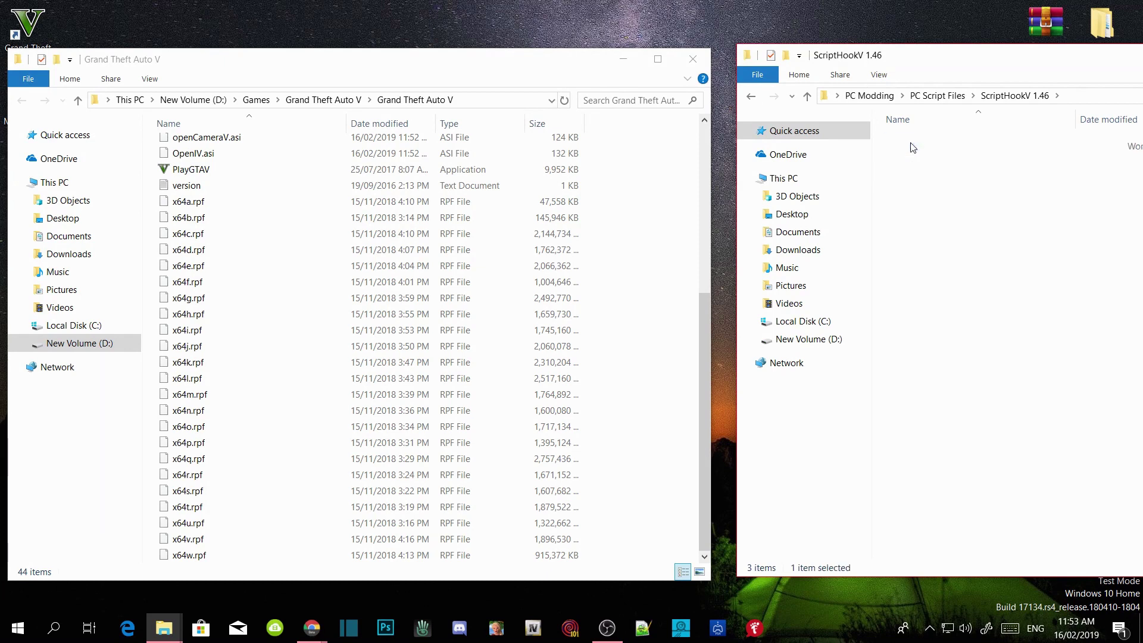
Copy dinput8.dll and ScriptHookV.dll into the GTA V folder, replacing the existing dinput8.dll
{"action": "left_click", "coordinate": [926, 145]}
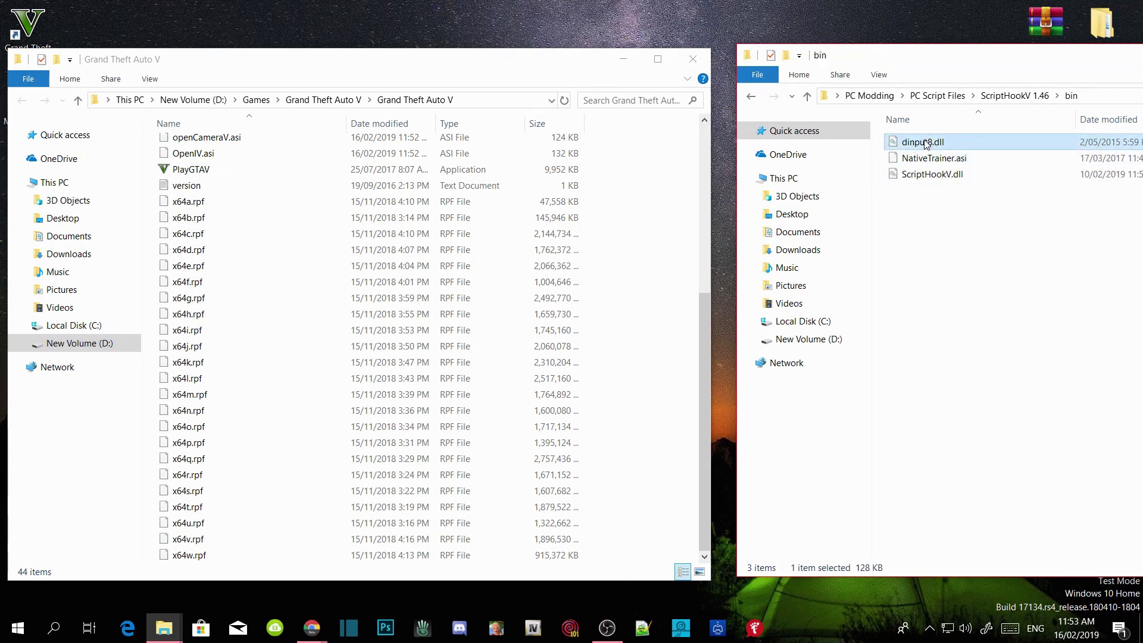
{"action": "left_click", "coordinate": [934, 180], "text": "ctrl"}
{"action": "left_click_drag", "start_coordinate": [933, 182], "coordinate": [656, 375]}
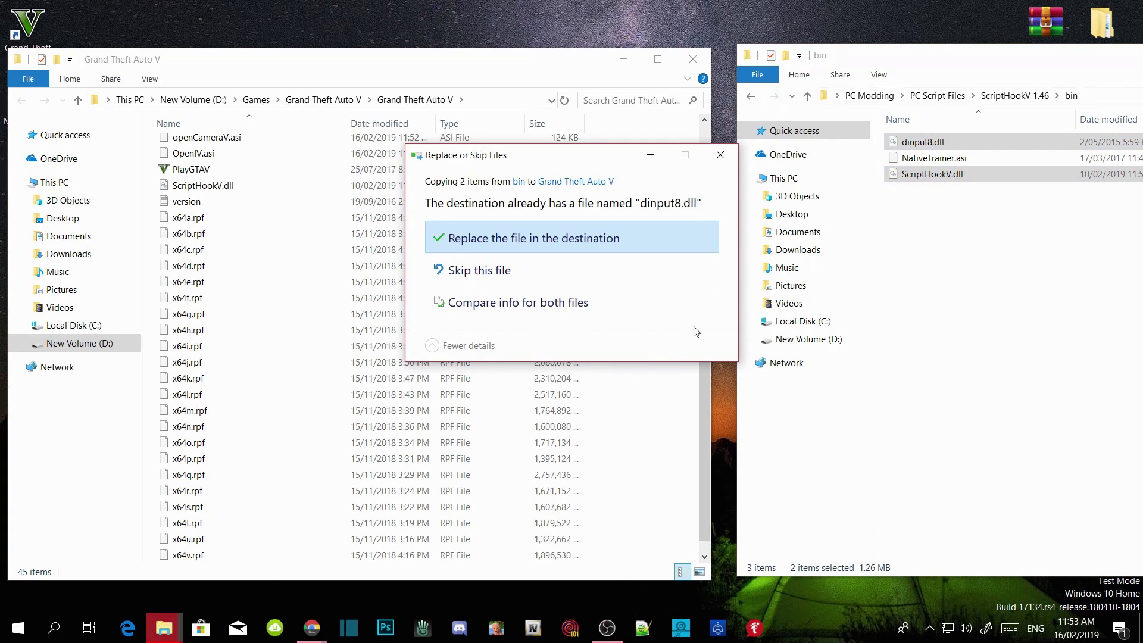
{"action": "left_click", "coordinate": [526, 250]}
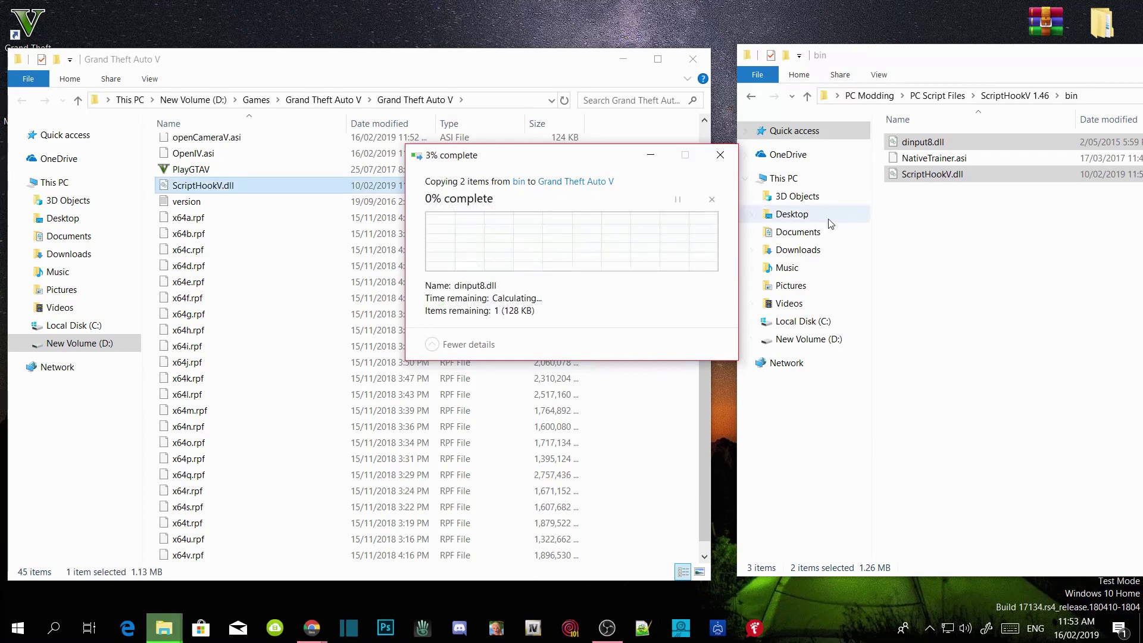
{"action": "left_click", "coordinate": [752, 97]}
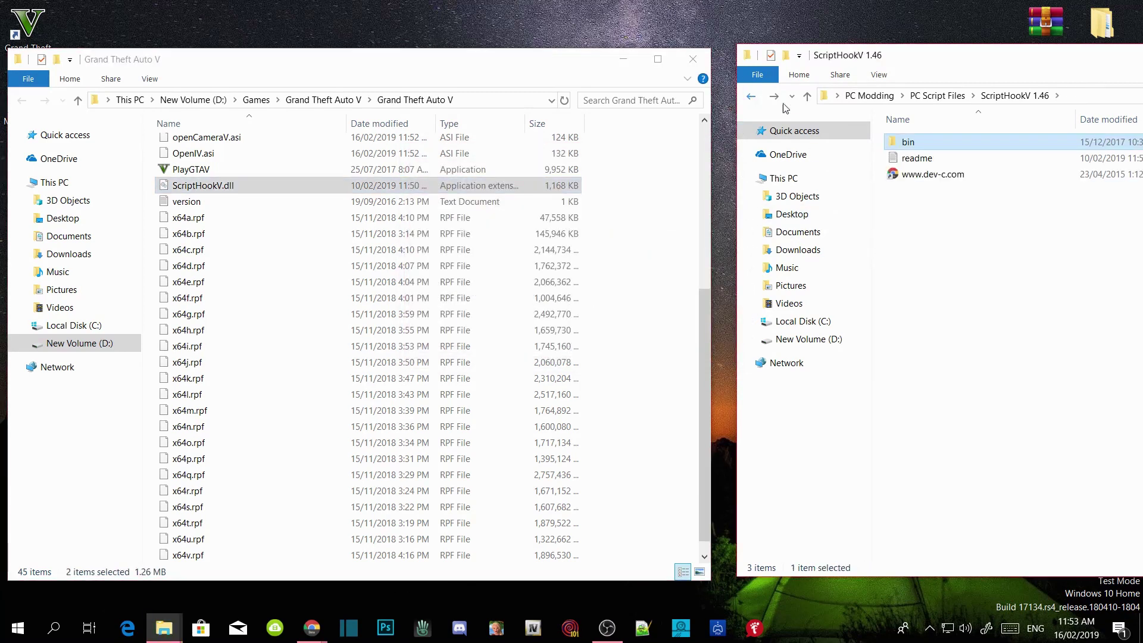
Copy ScriptHookVDotNet.asi, ScriptHookVDotNet2.dll and the ScriptHookVDotNet2 settings file into the game folder (48 items)
{"action": "left_click", "coordinate": [751, 96]}
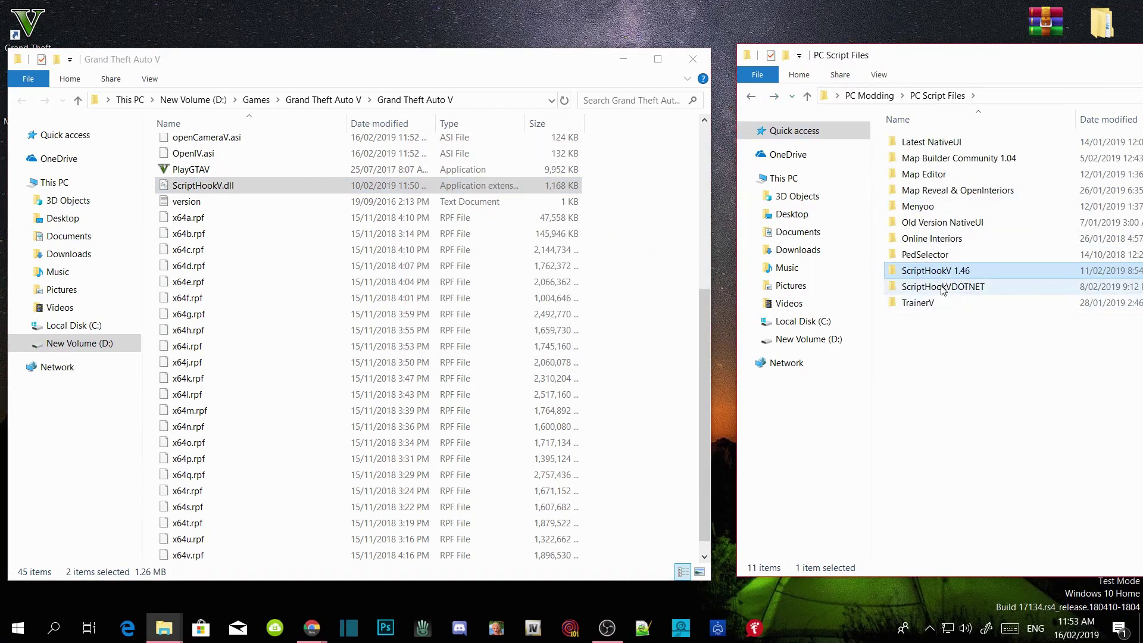
{"action": "double_click", "coordinate": [942, 287]}
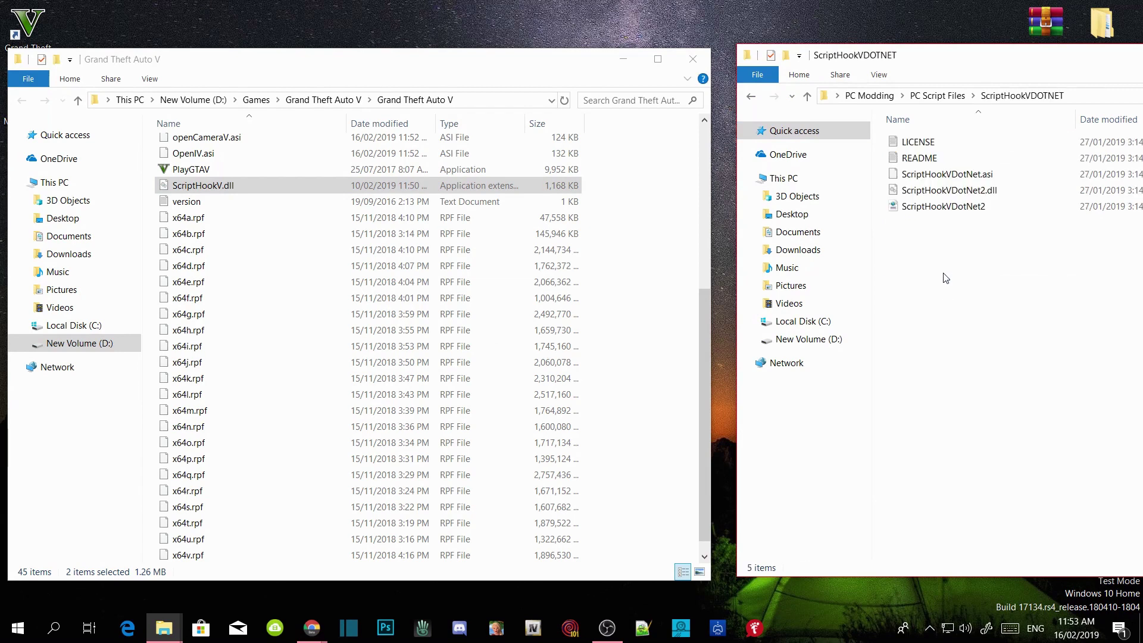
{"action": "left_click", "coordinate": [942, 177]}
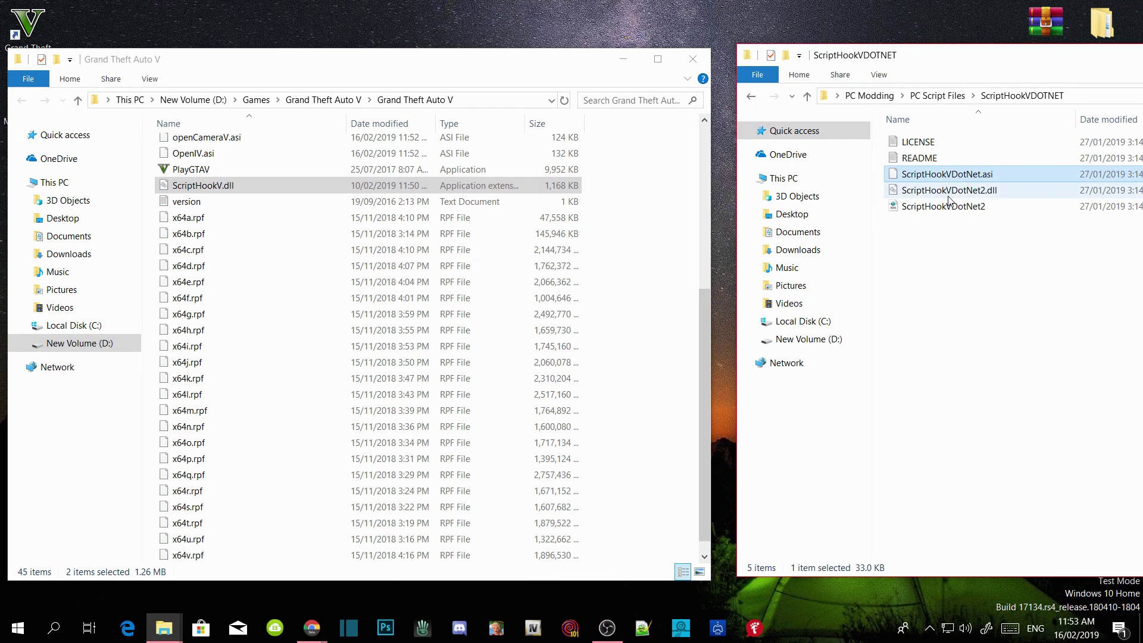
{"action": "left_click", "coordinate": [948, 195], "text": "ctrl"}
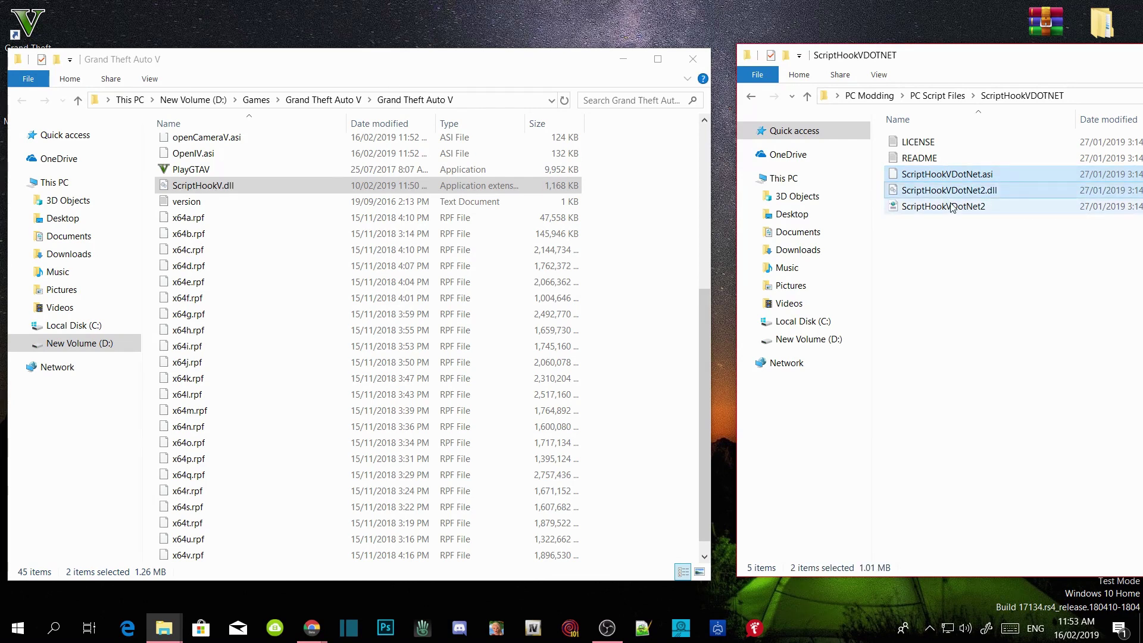
{"action": "left_click", "coordinate": [952, 206], "text": "ctrl"}
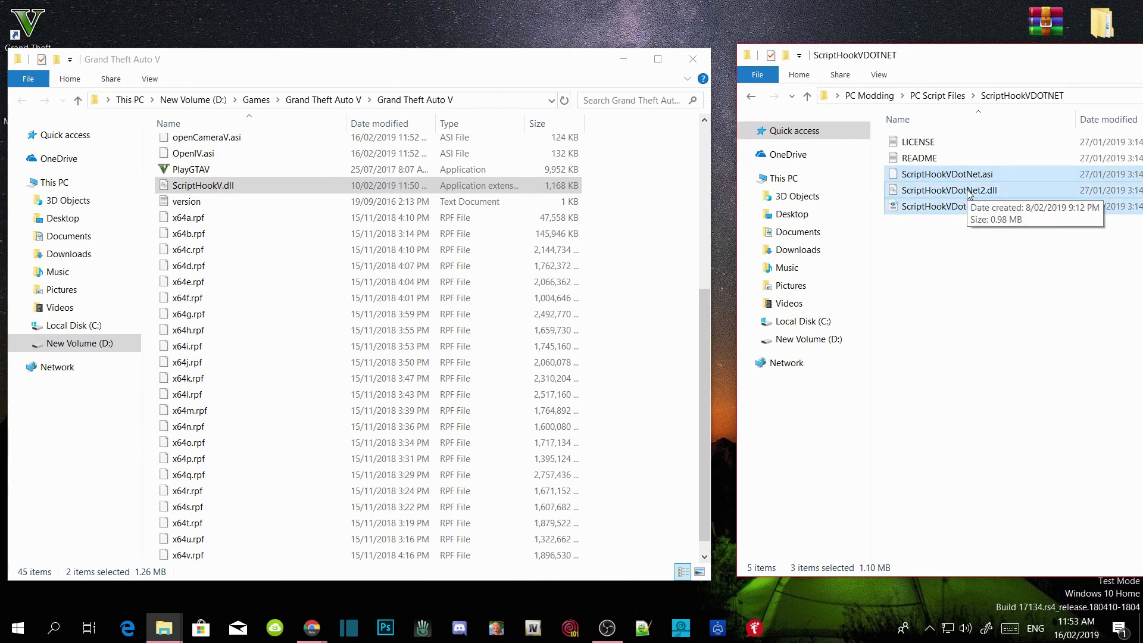
{"action": "left_click_drag", "start_coordinate": [967, 190], "coordinate": [648, 339]}
{"action": "left_click", "coordinate": [751, 95]}
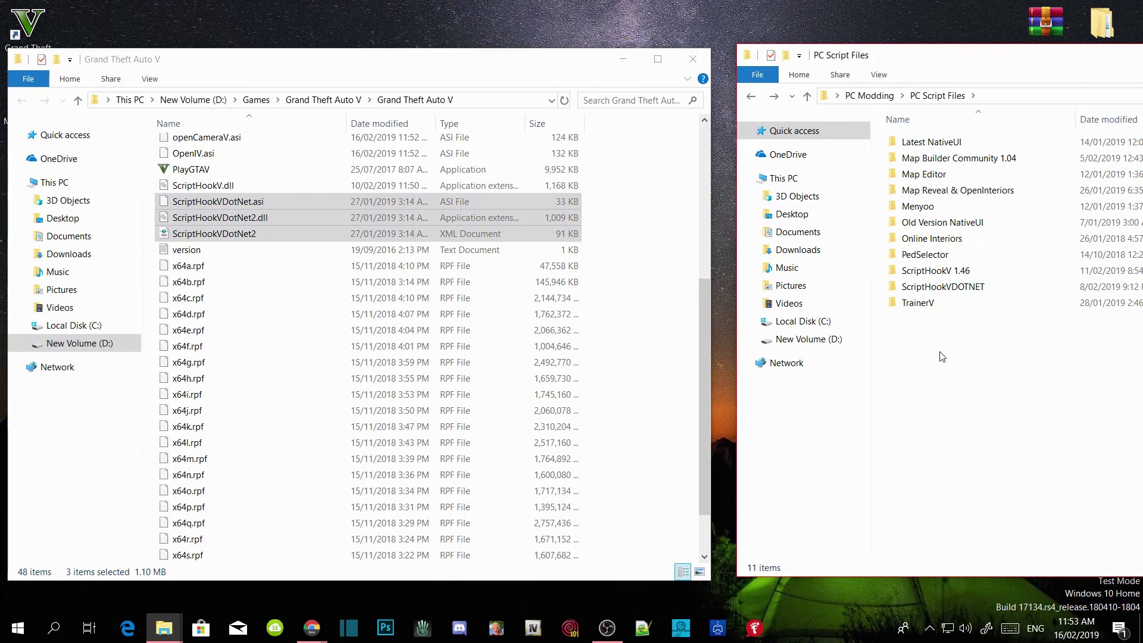
Add TrainerV.asi and its trainerv settings file to the GTA V folder, bringing it to 50 items
{"action": "double_click", "coordinate": [930, 302]}
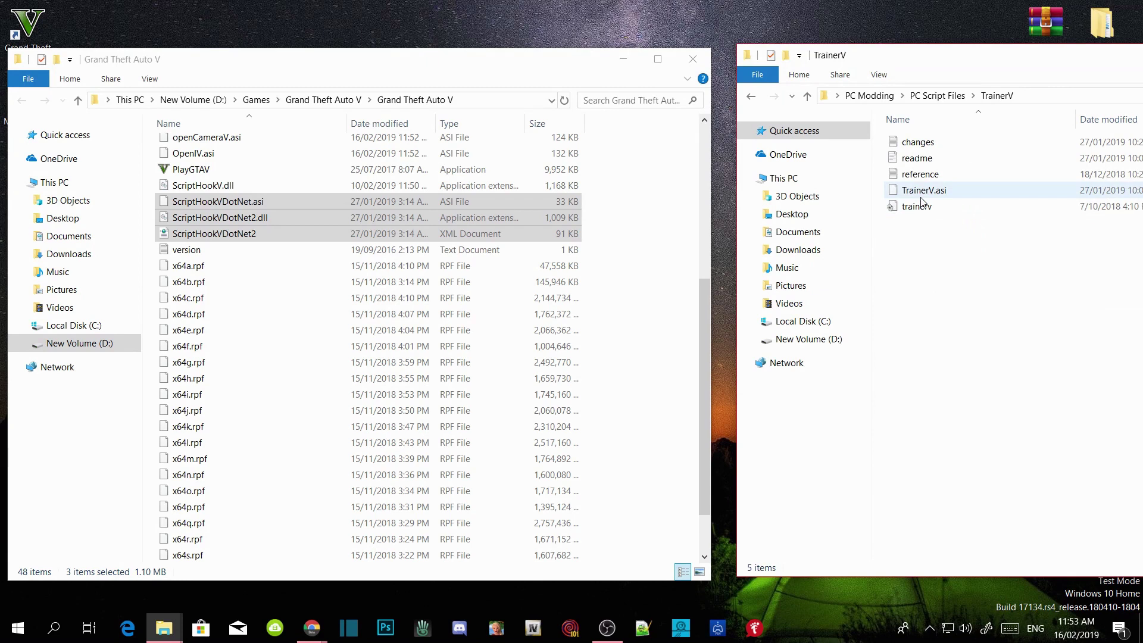
{"action": "left_click", "coordinate": [920, 197]}
{"action": "left_click", "coordinate": [922, 211], "text": "ctrl"}
{"action": "left_click_drag", "start_coordinate": [940, 192], "coordinate": [659, 381]}
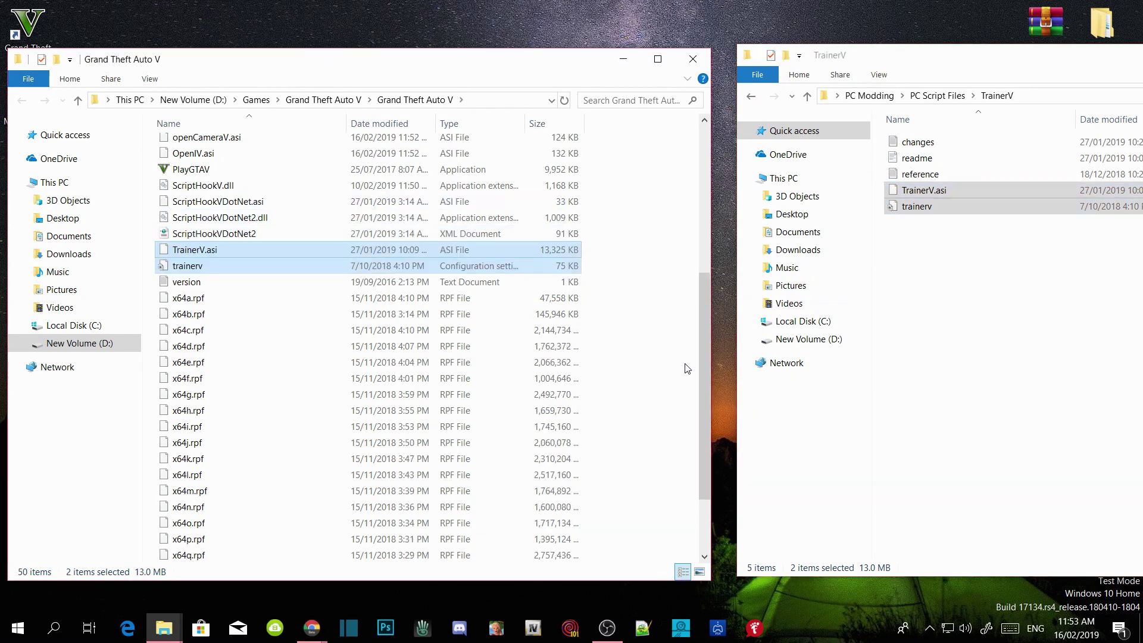
{"action": "left_click", "coordinate": [751, 98]}
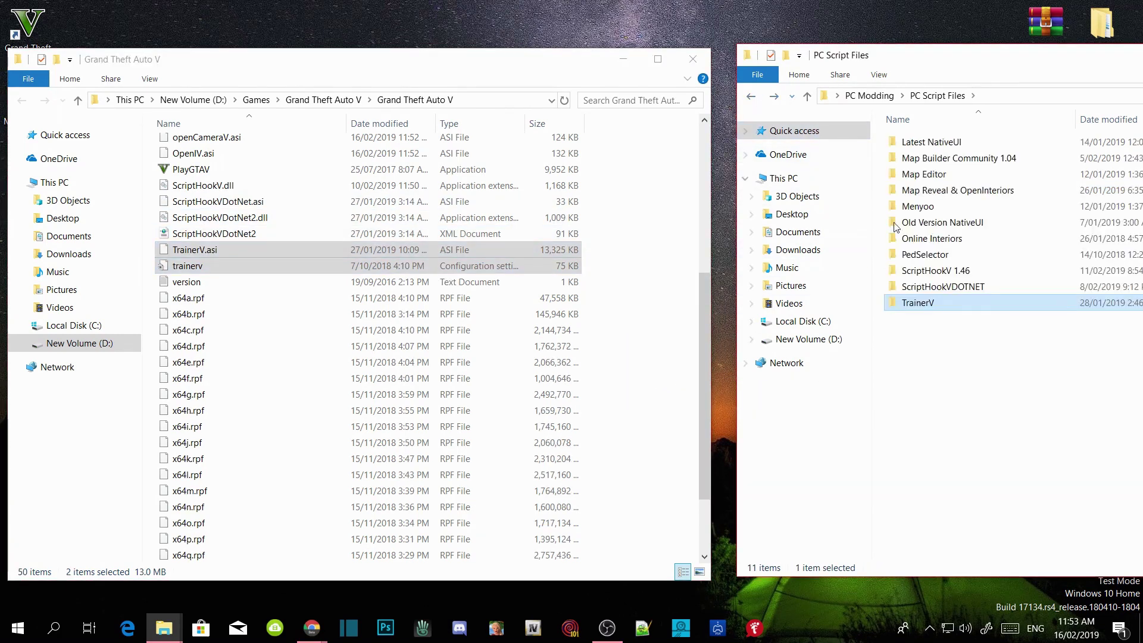
Add the menyooStuff folder and Menyoo.asi to the GTA V folder, bringing it to 52 items
{"action": "double_click", "coordinate": [932, 212]}
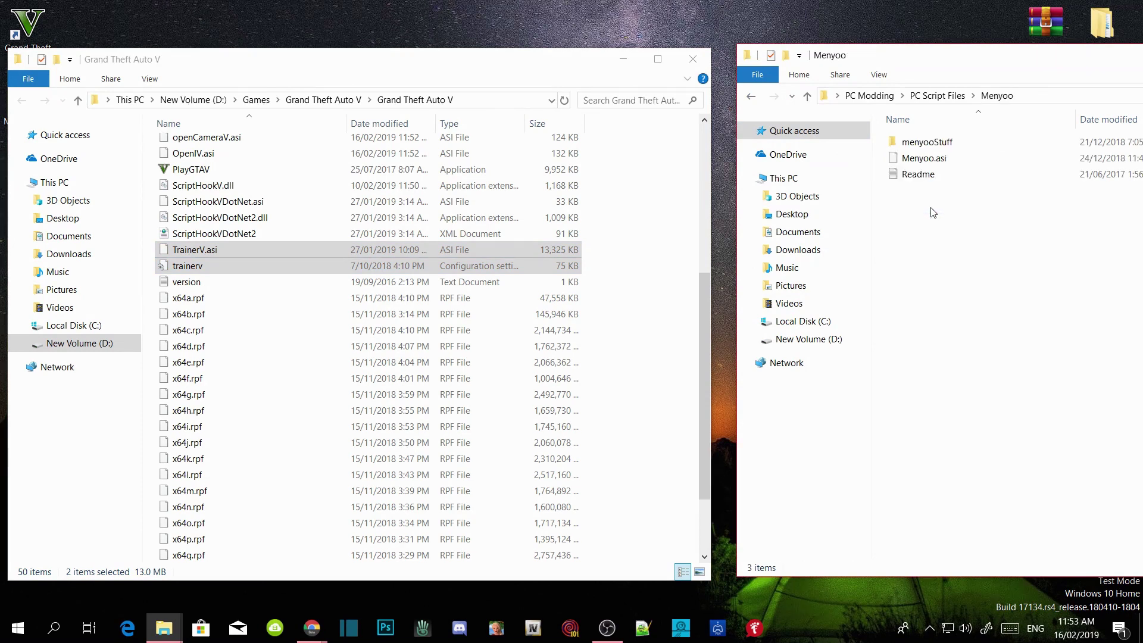
{"action": "left_click", "coordinate": [940, 146]}
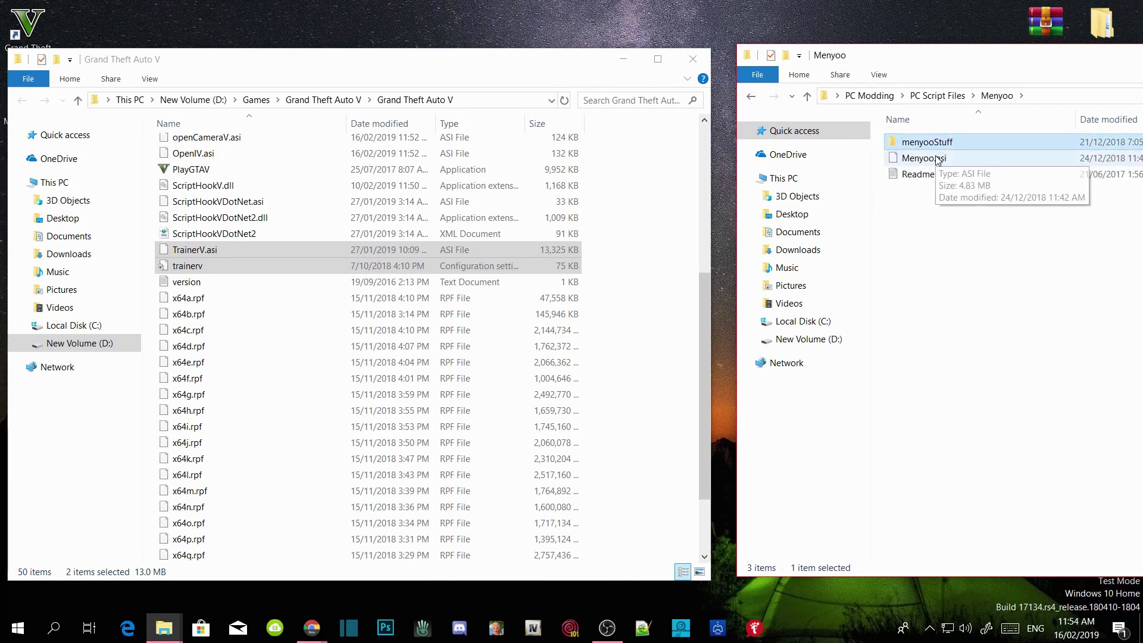
{"action": "left_click", "coordinate": [938, 159], "text": "ctrl"}
{"action": "left_click_drag", "start_coordinate": [943, 147], "coordinate": [630, 400]}
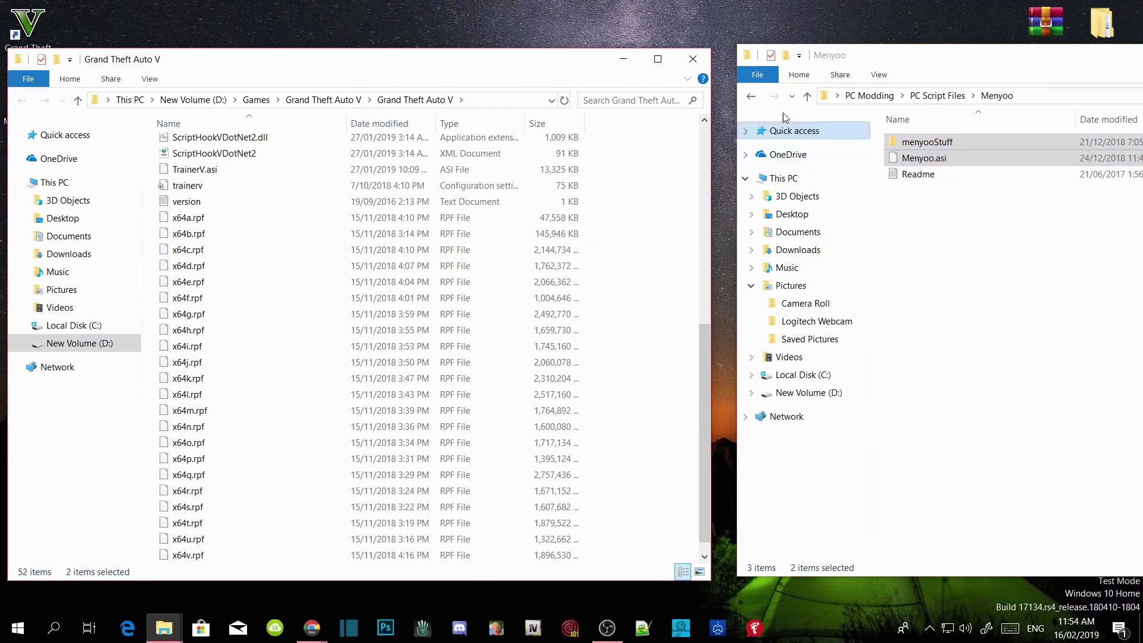
{"action": "left_click", "coordinate": [751, 96]}
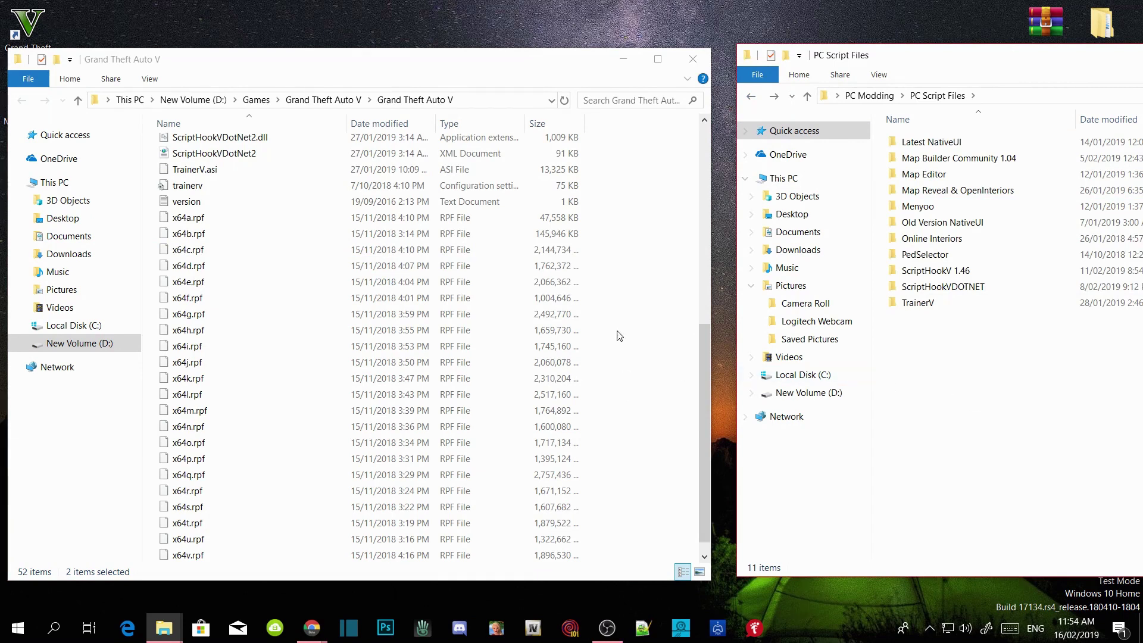
Refresh the GTA V folder and add a new folder named 'scripts' (53 items)
{"action": "right_click", "coordinate": [639, 238]}
{"action": "left_click", "coordinate": [675, 298]}
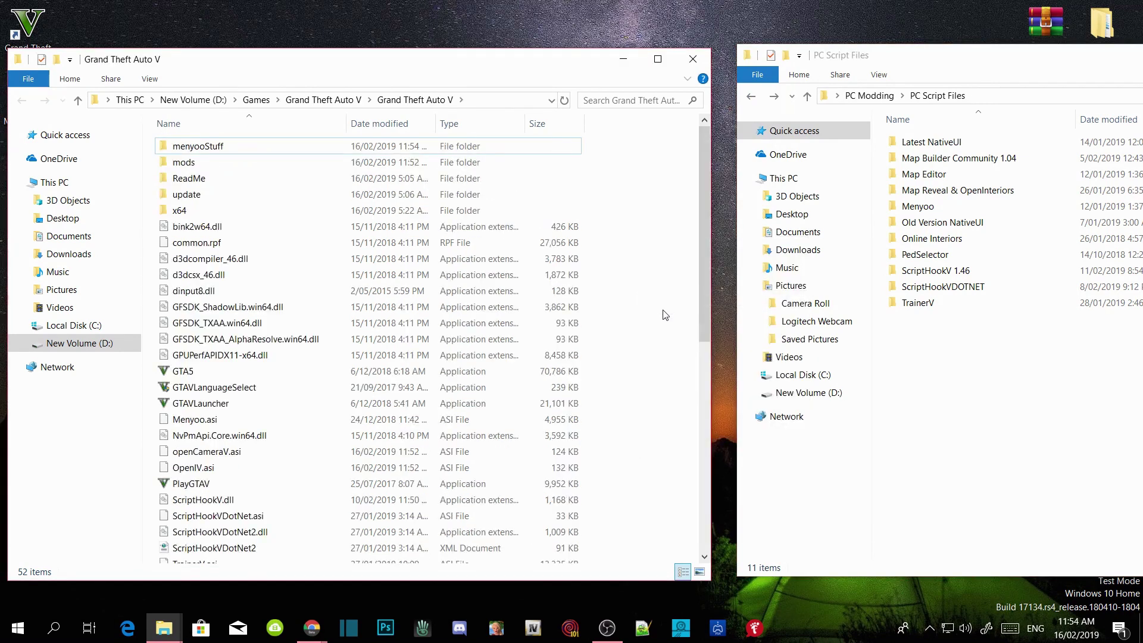
{"action": "right_click", "coordinate": [645, 293]}
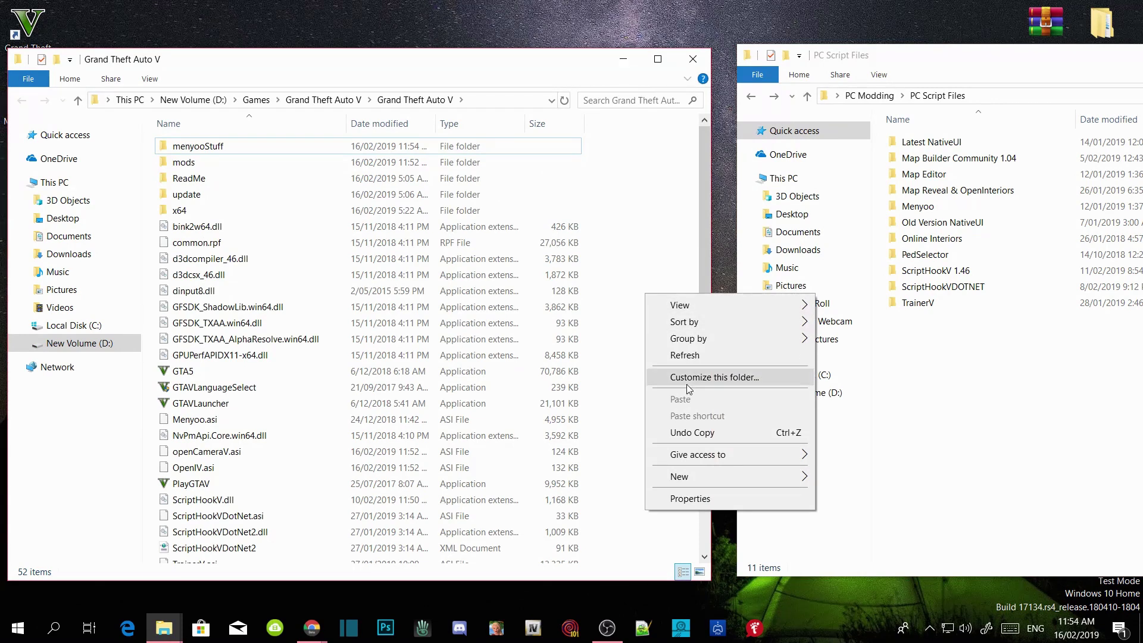
{"action": "mouse_move", "coordinate": [708, 483]}
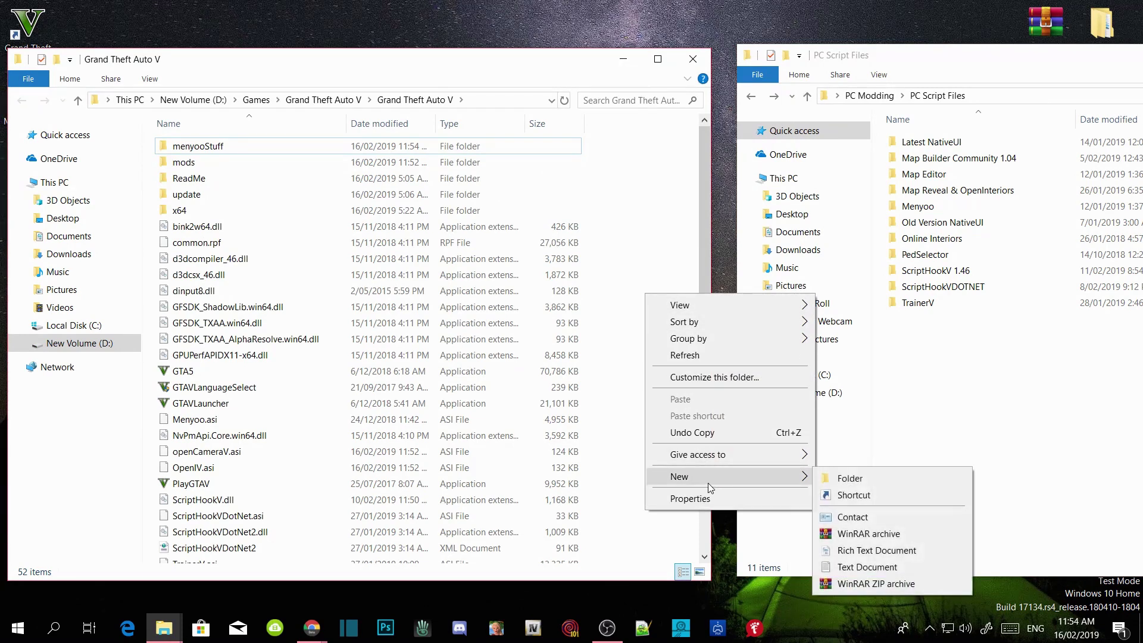
{"action": "left_click", "coordinate": [852, 478]}
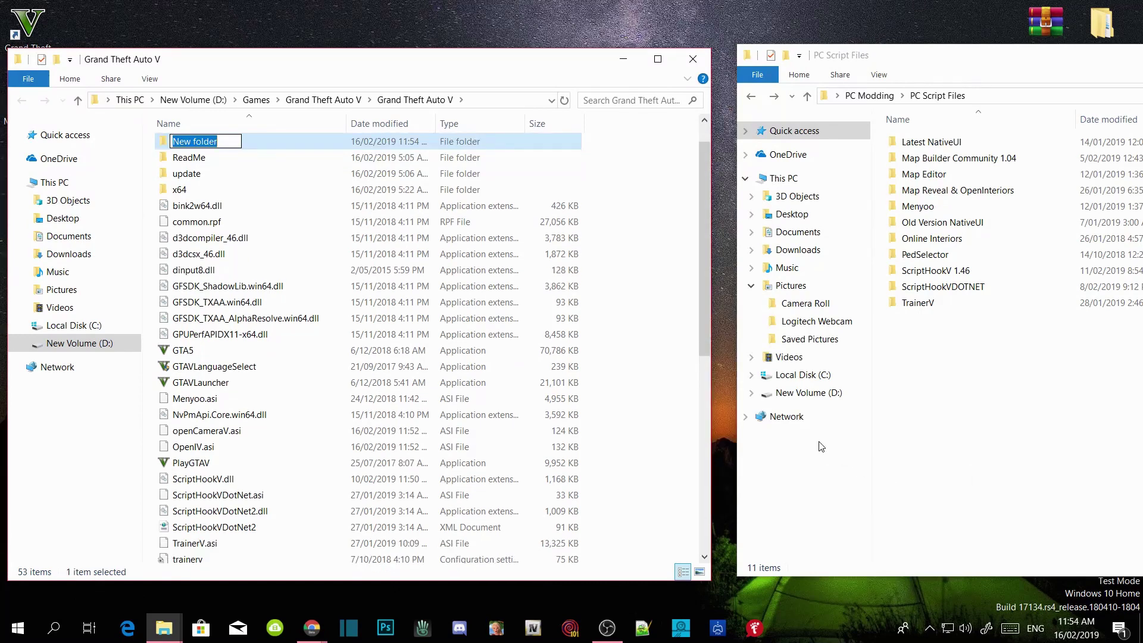
{"action": "type", "text": "scripts"}
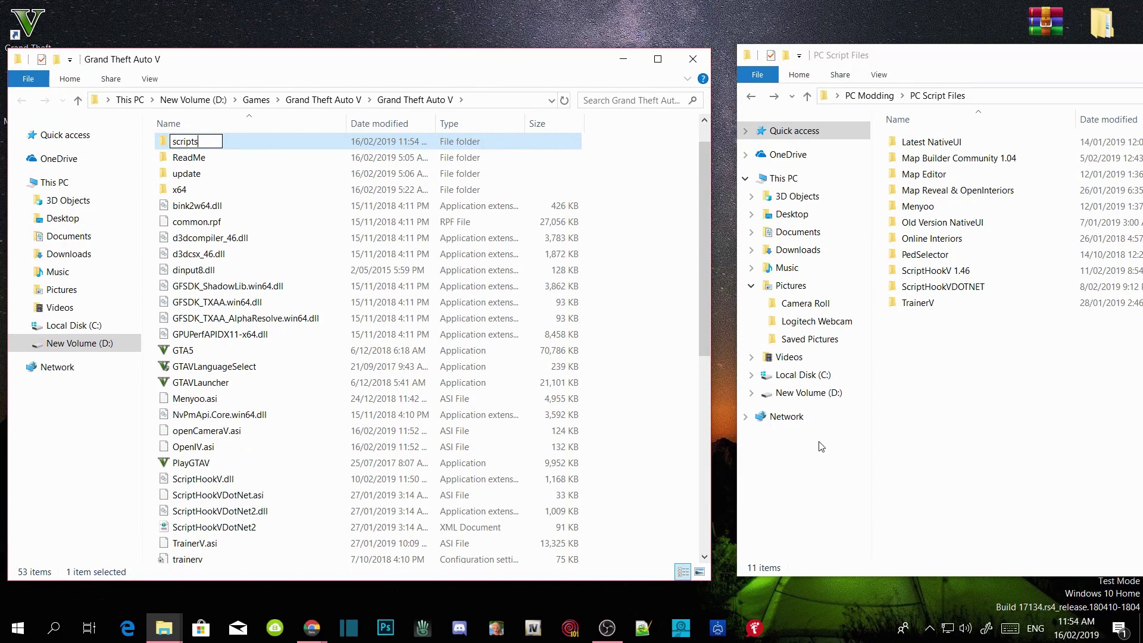
{"action": "key", "text": "Return"}
{"action": "key", "text": "Return"}
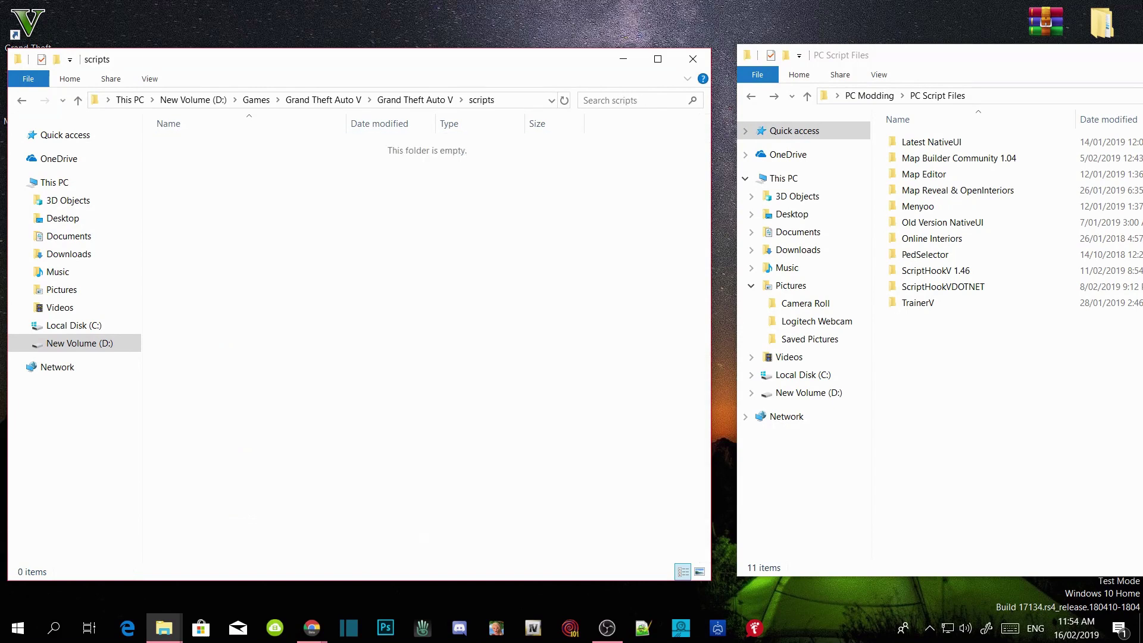
Copy the MapEditor folder, MapEditor.dll, NativeUI.dll, ClearScript.dll and object lists into scripts
{"action": "double_click", "coordinate": [932, 176]}
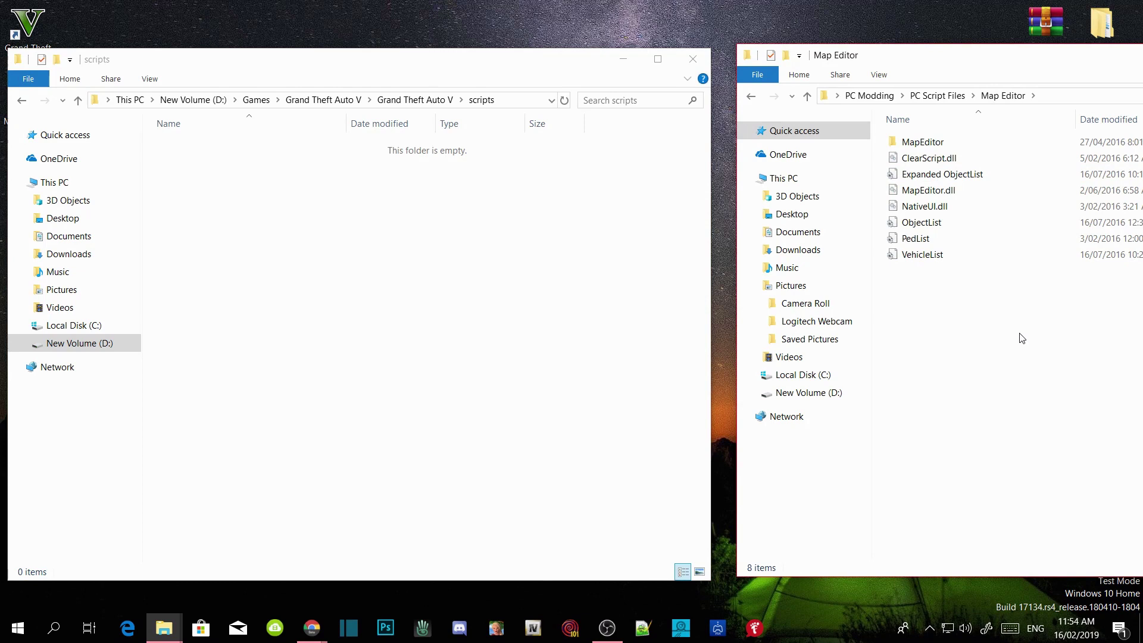
{"action": "left_click_drag", "start_coordinate": [1016, 332], "coordinate": [390, 296]}
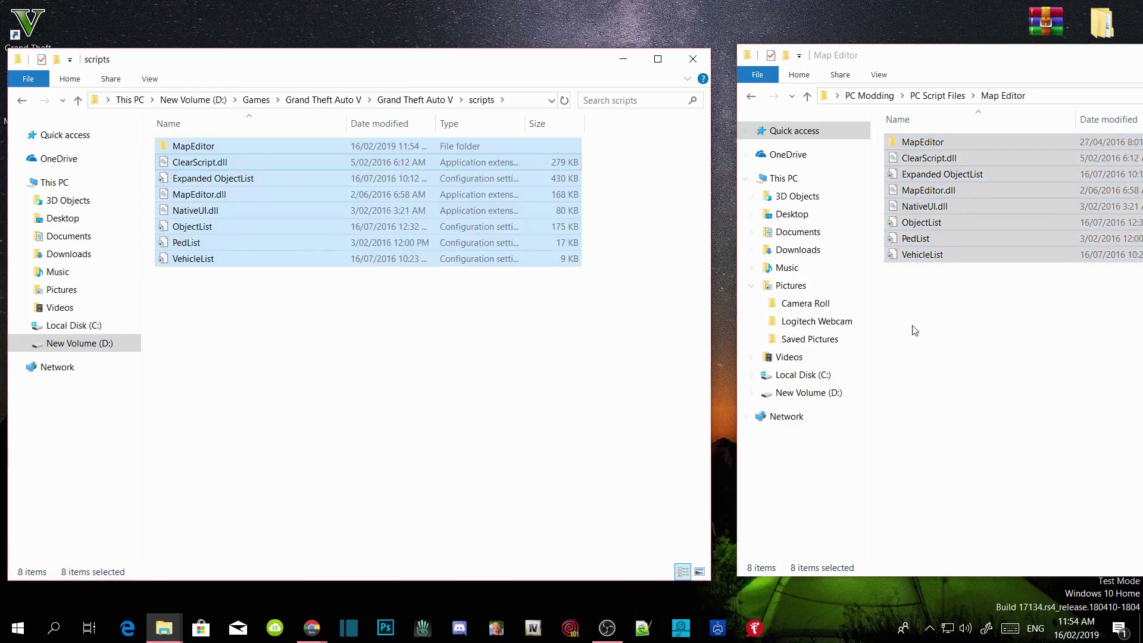
{"action": "left_click", "coordinate": [751, 96]}
{"action": "left_click", "coordinate": [1083, 464]}
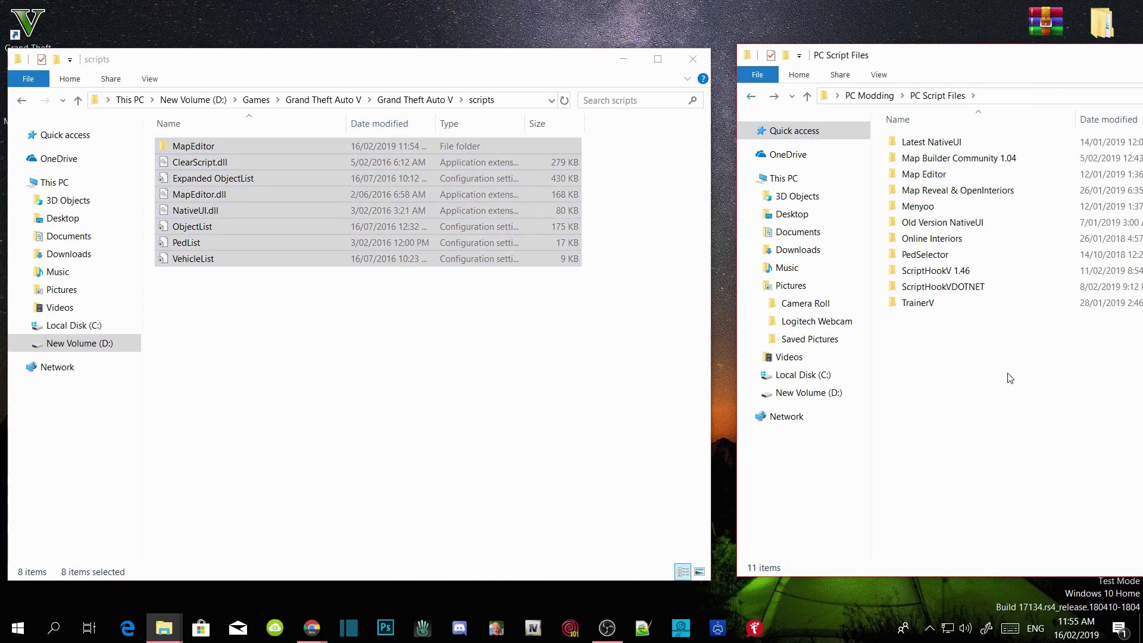
{"action": "left_click", "coordinate": [462, 364]}
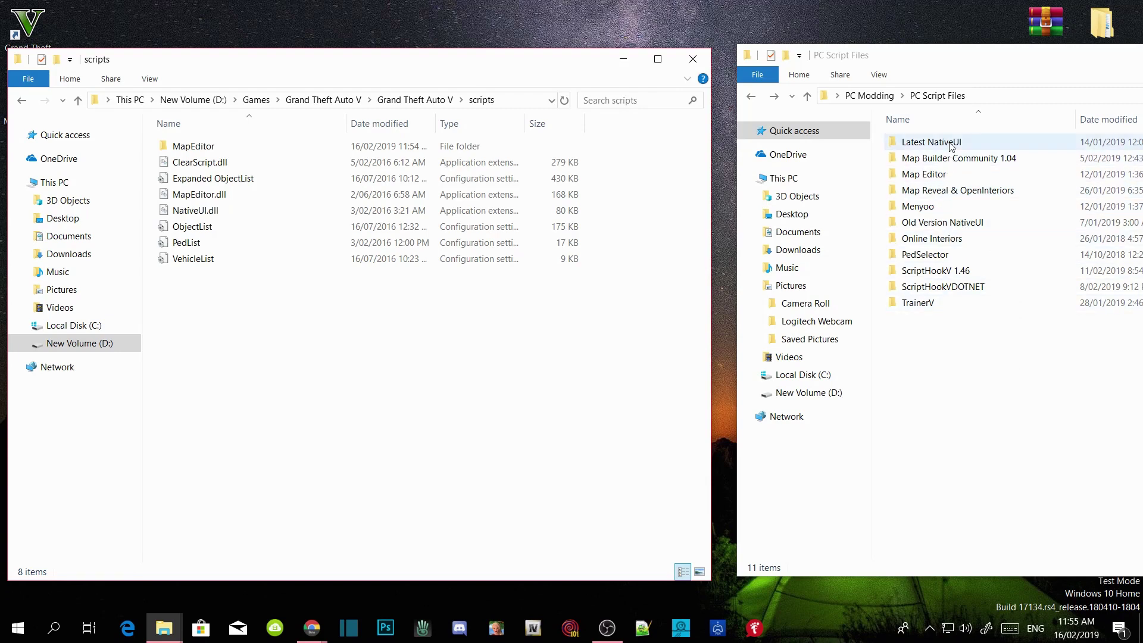
Open Old Version NativeUI and confirm its NativeUI.dll has file version 1.7.0.0
{"action": "left_click", "coordinate": [942, 226]}
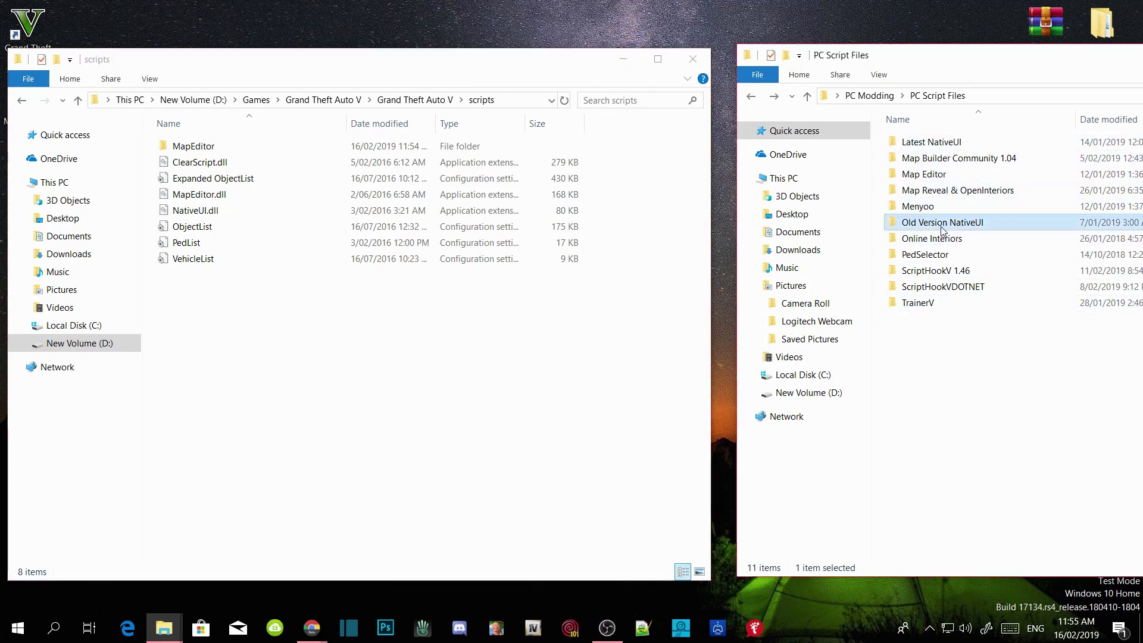
{"action": "double_click", "coordinate": [942, 229]}
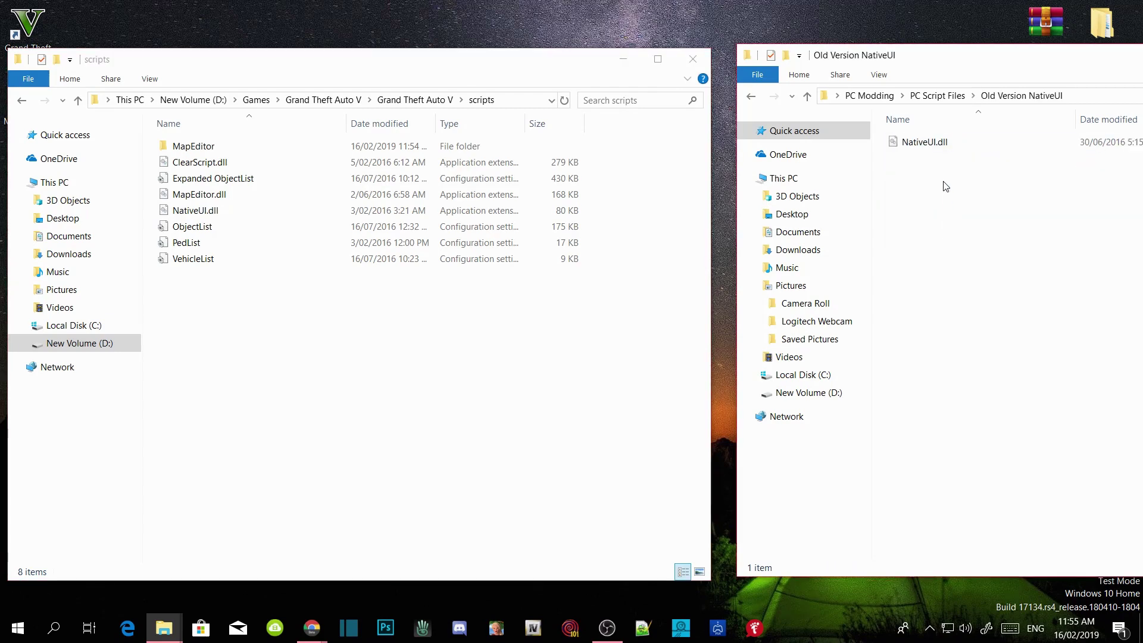
{"action": "right_click", "coordinate": [926, 147]}
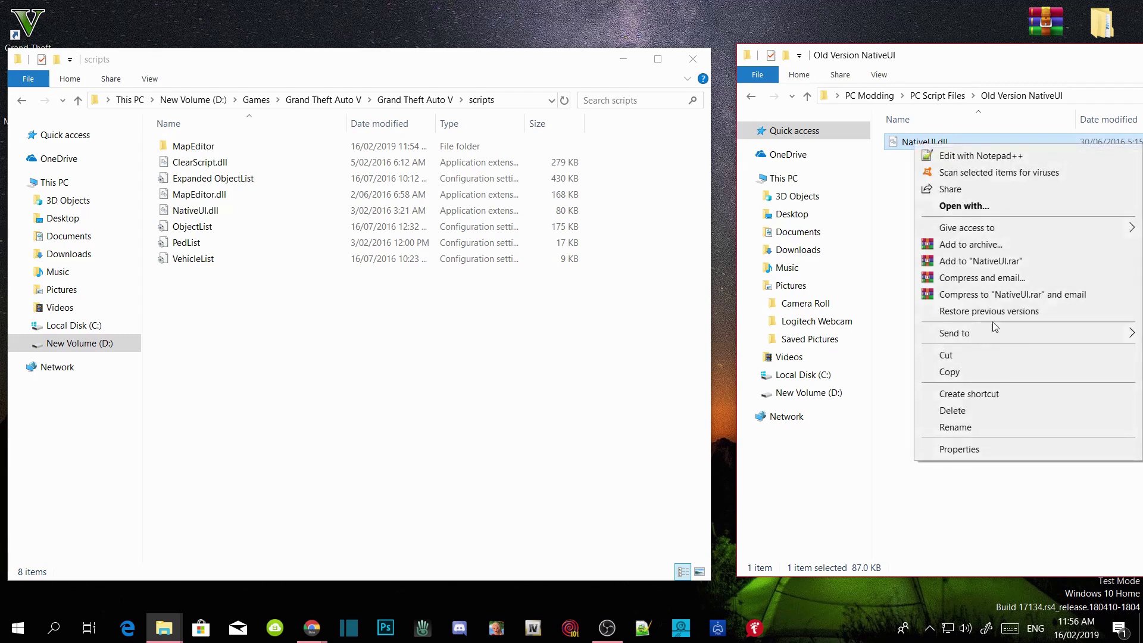
{"action": "left_click", "coordinate": [985, 448]}
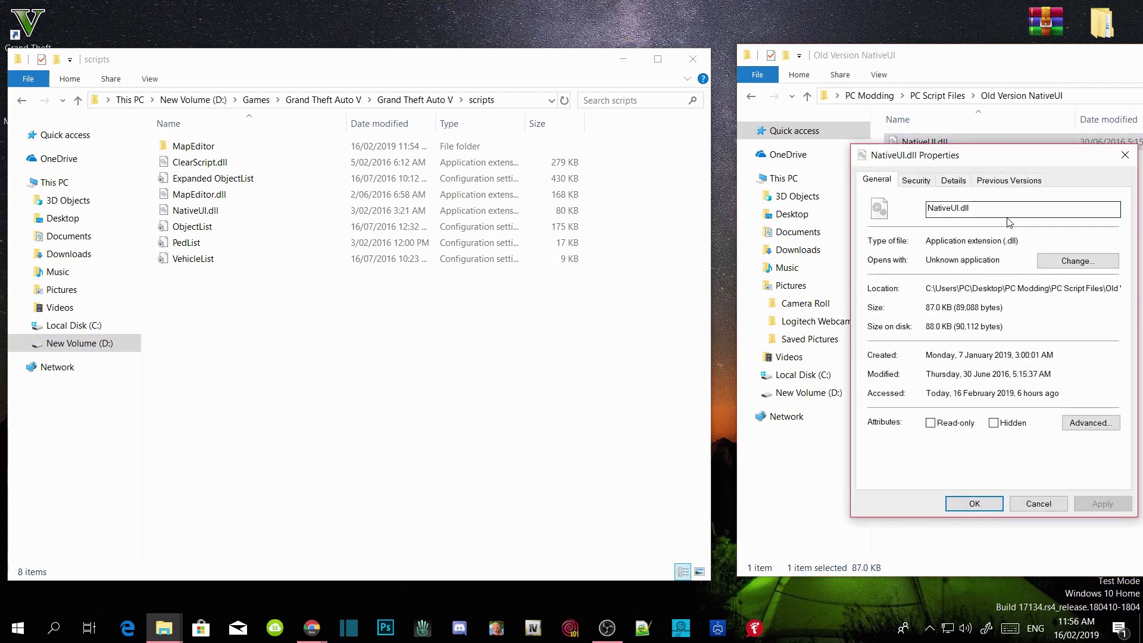
{"action": "left_click", "coordinate": [953, 180]}
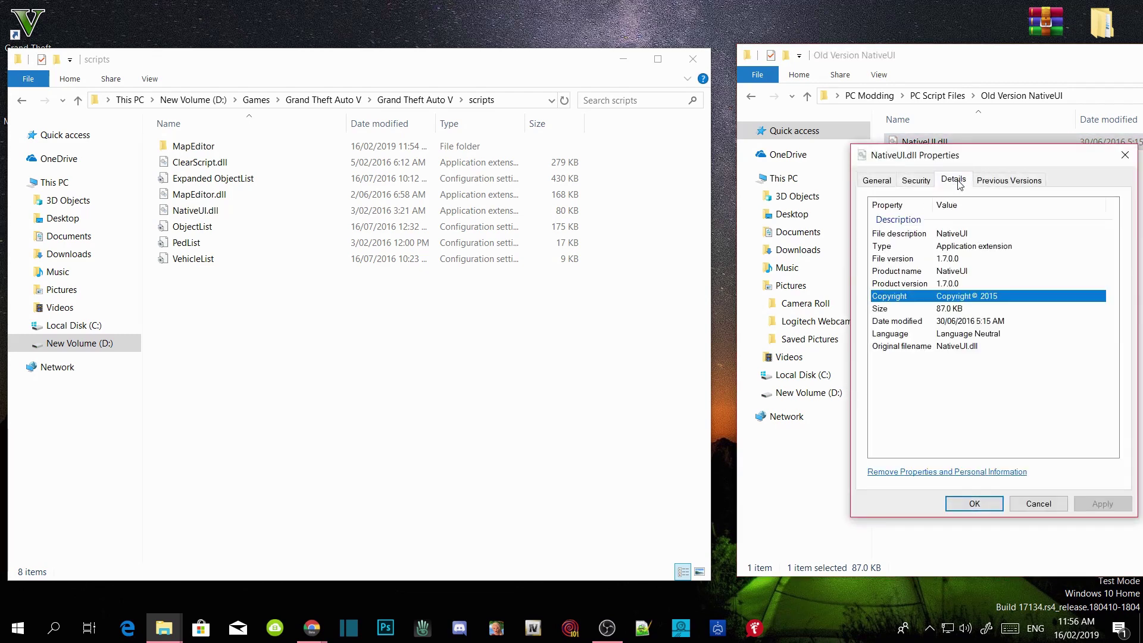
{"action": "left_click", "coordinate": [950, 263]}
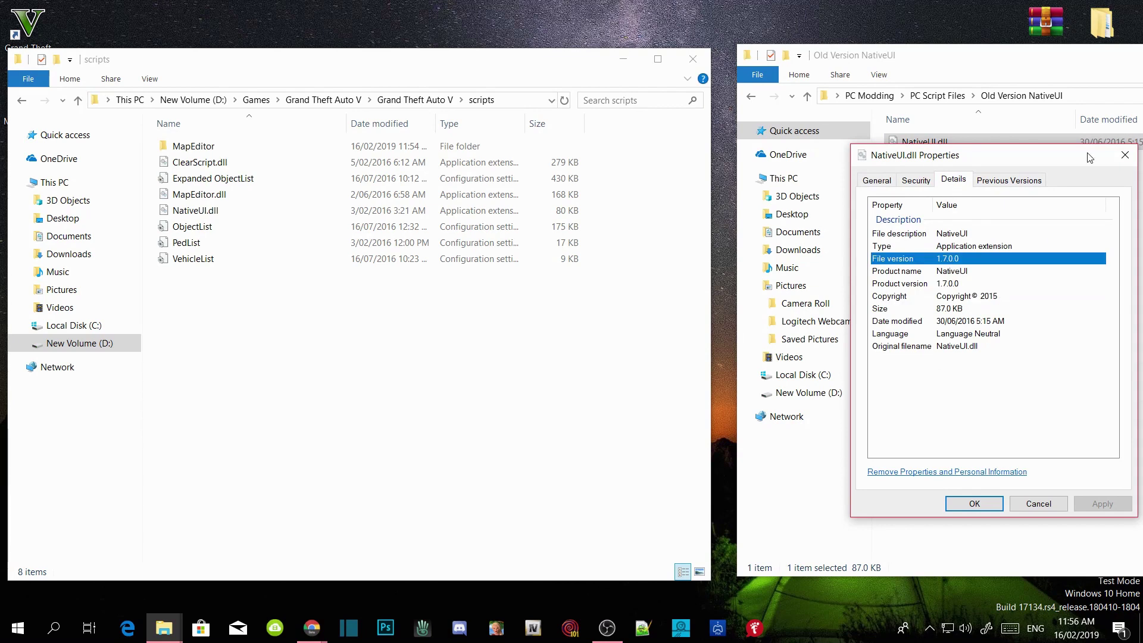
{"action": "left_click", "coordinate": [1124, 154]}
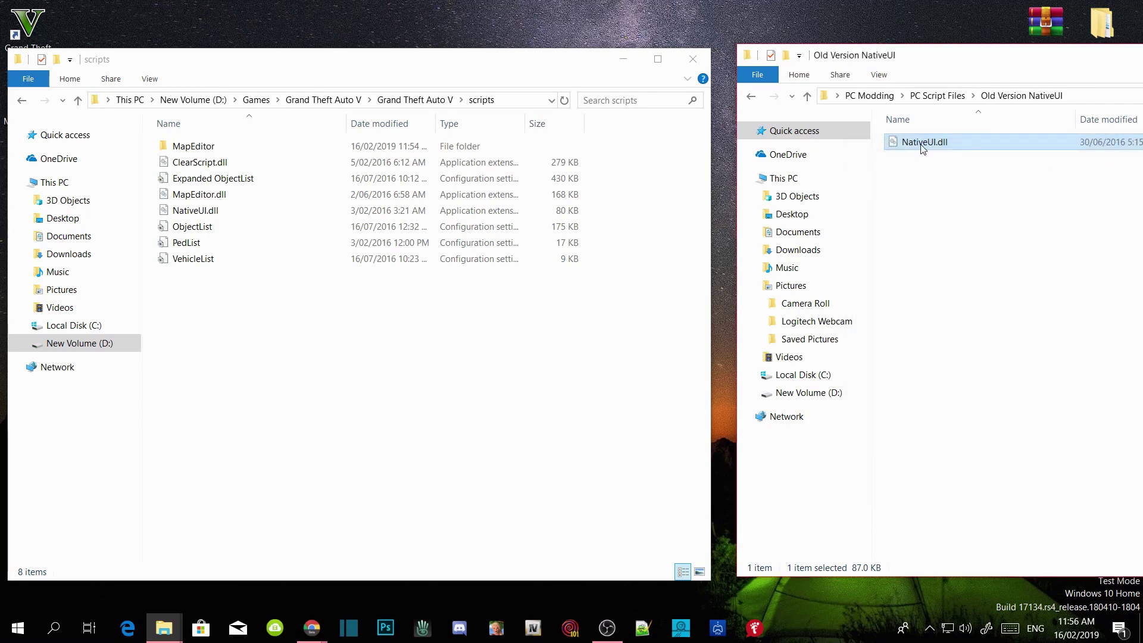
Copy the old 87 KB NativeUI.dll into scripts, replacing the existing copy
{"action": "mouse_move", "coordinate": [922, 147]}
{"action": "left_click_drag", "start_coordinate": [922, 147], "coordinate": [316, 374]}
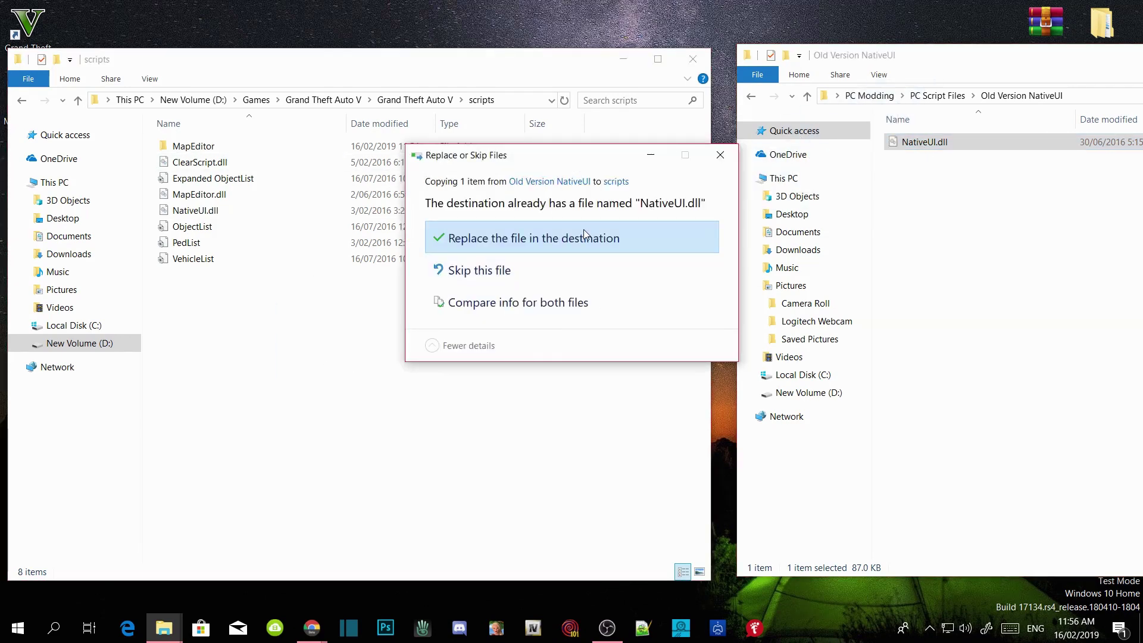
{"action": "left_click", "coordinate": [535, 251]}
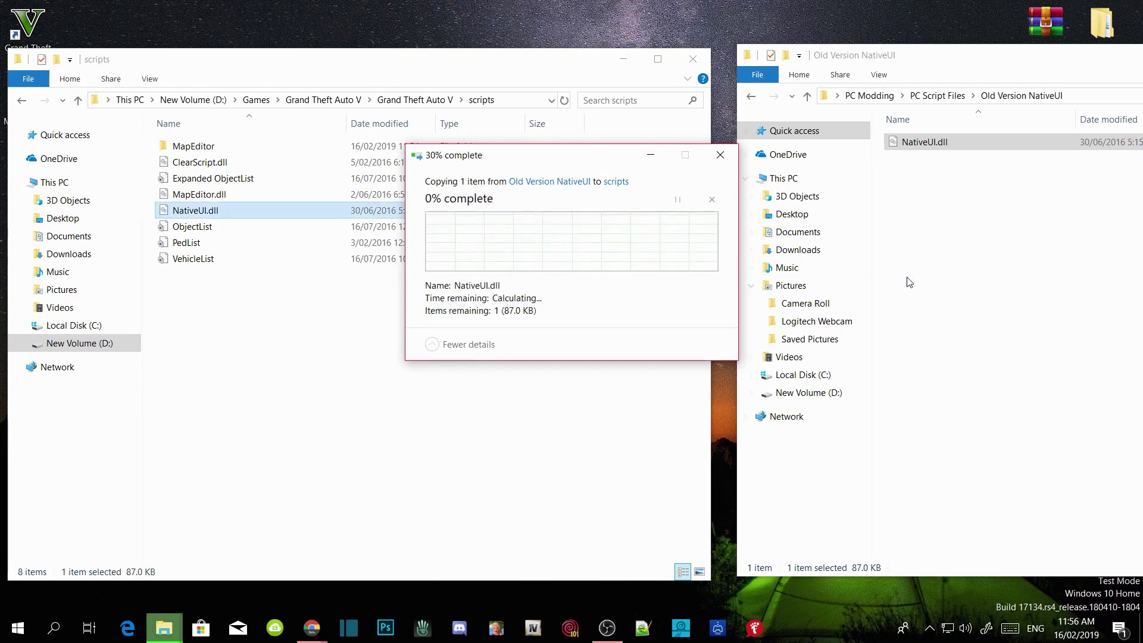
{"action": "left_click", "coordinate": [969, 270]}
Return to the main Grand Theft Auto V folder and clear the leftover file selections
{"action": "left_click", "coordinate": [751, 96]}
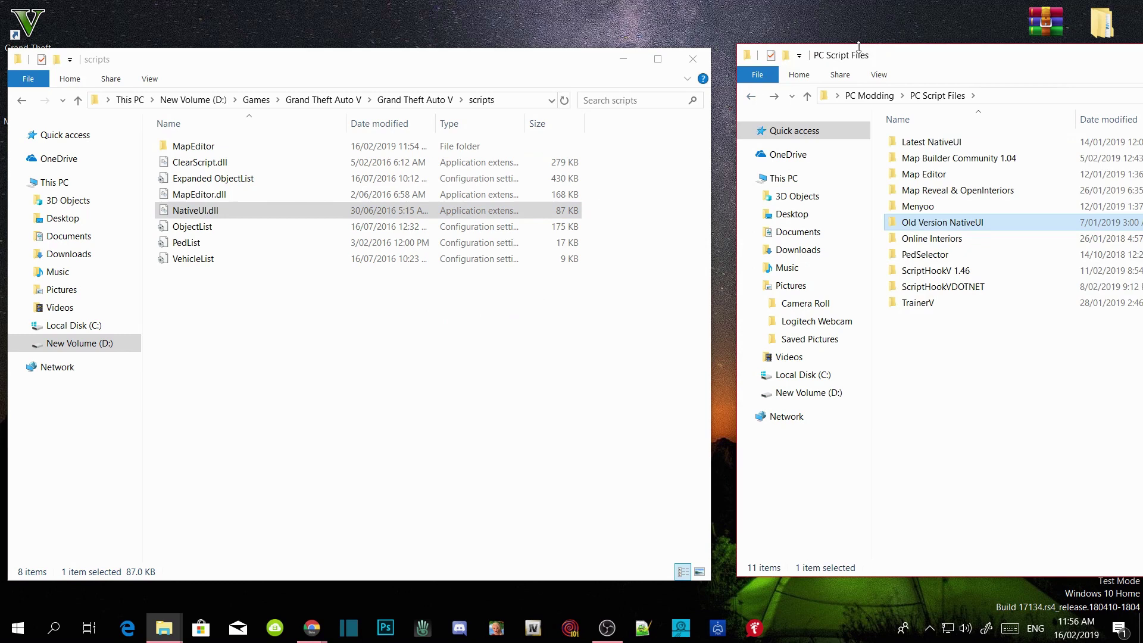
{"action": "left_click", "coordinate": [510, 365]}
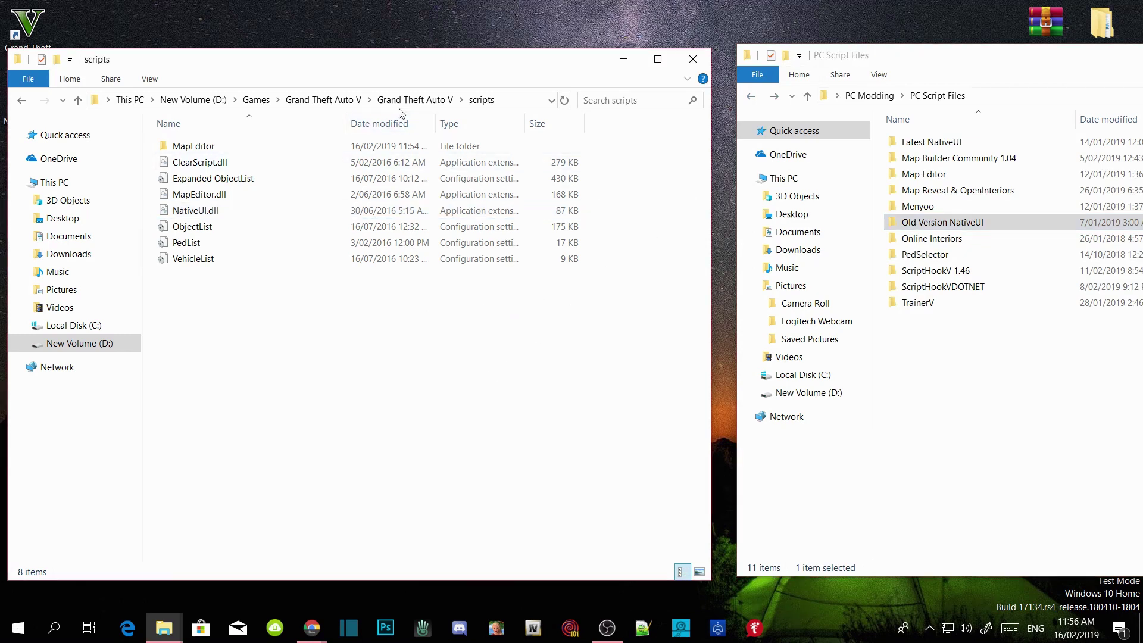
{"action": "left_click", "coordinate": [415, 100]}
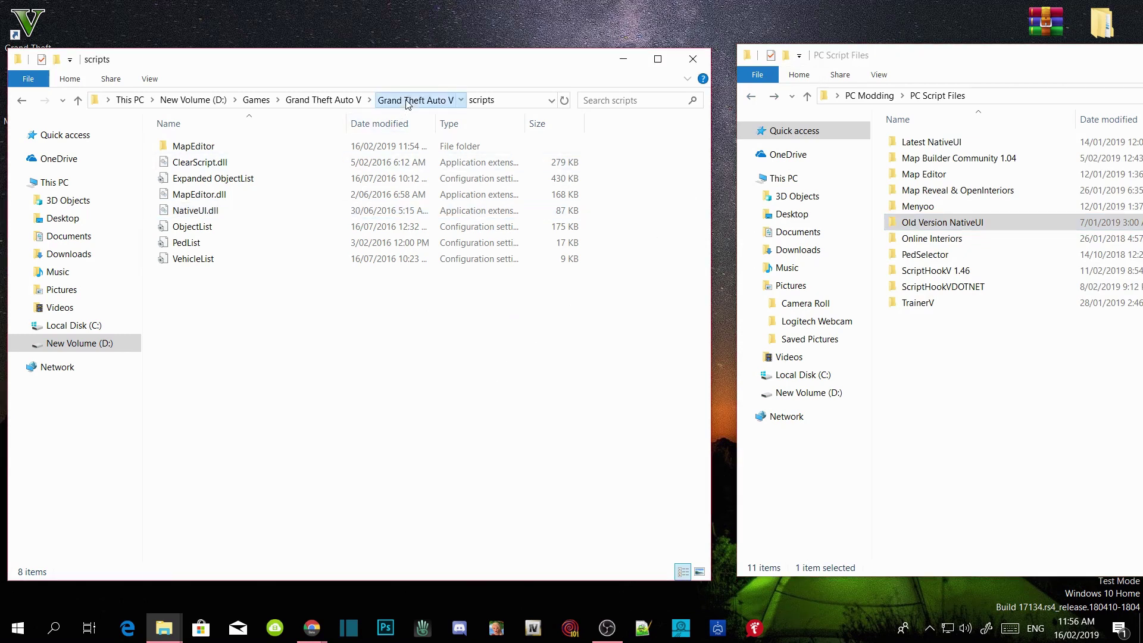
{"action": "left_click", "coordinate": [970, 382]}
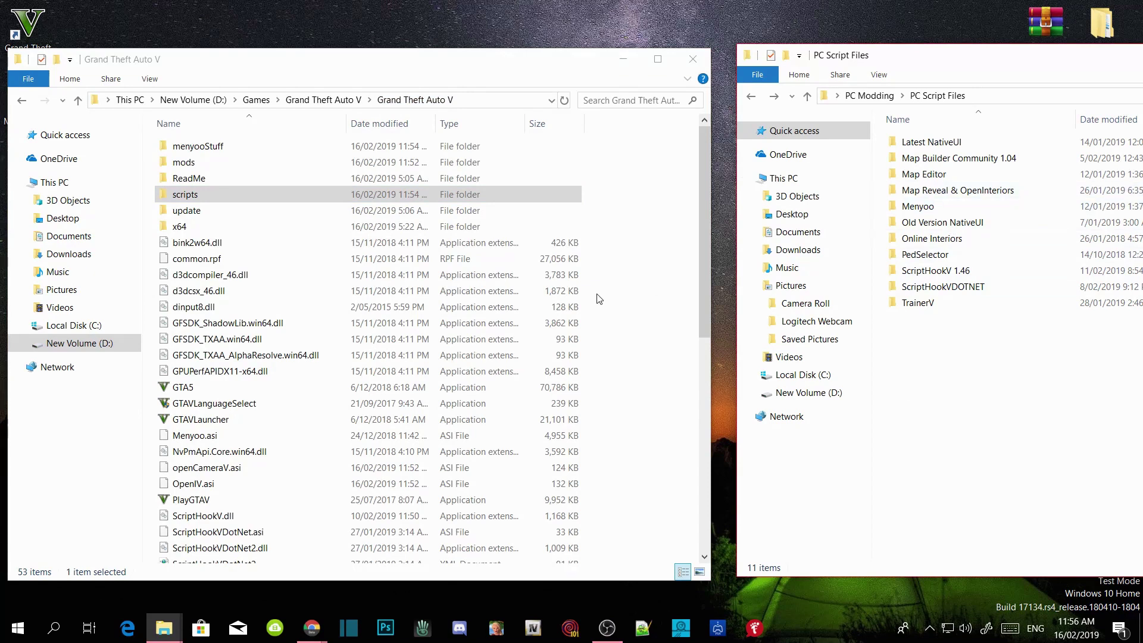
{"action": "scroll", "coordinate": [598, 298], "scroll_direction": "down", "scroll_amount": 9}
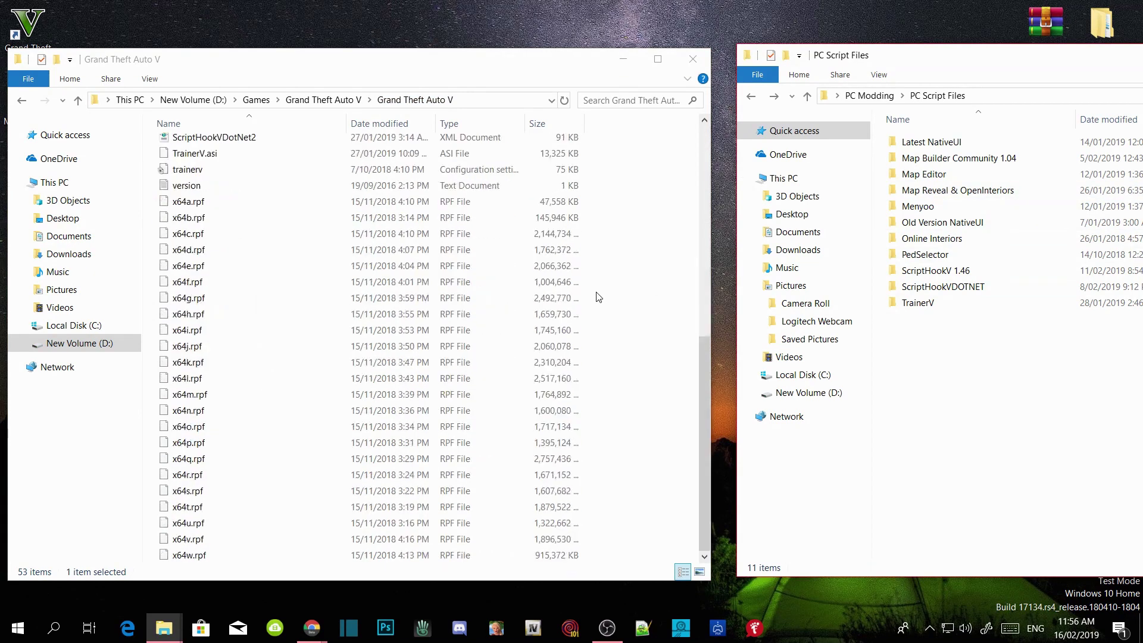
Copy the three Map Reveal & OpenInteriors files into the Grand Theft Auto V folder and refresh it
{"action": "double_click", "coordinate": [965, 192]}
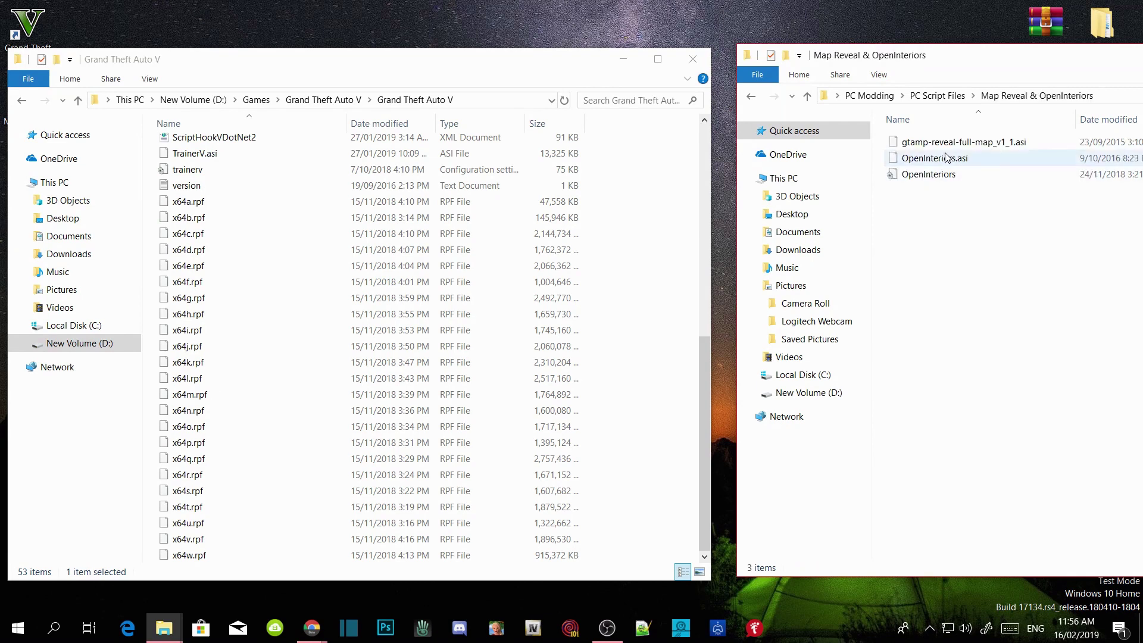
{"action": "left_click_drag", "start_coordinate": [1033, 254], "coordinate": [656, 369]}
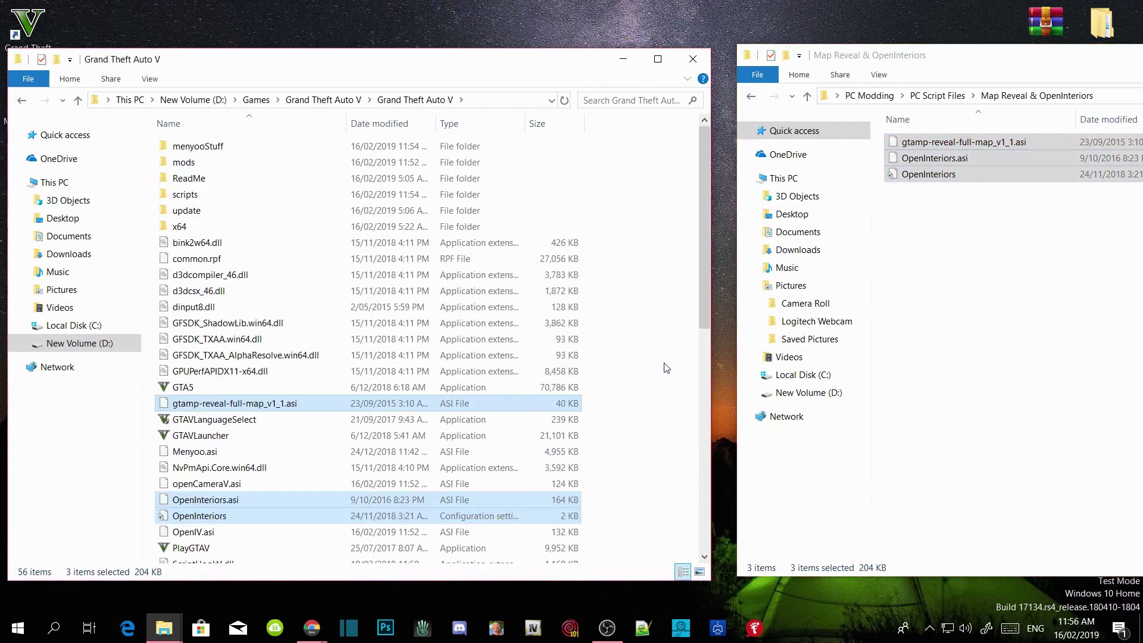
{"action": "right_click", "coordinate": [666, 367]}
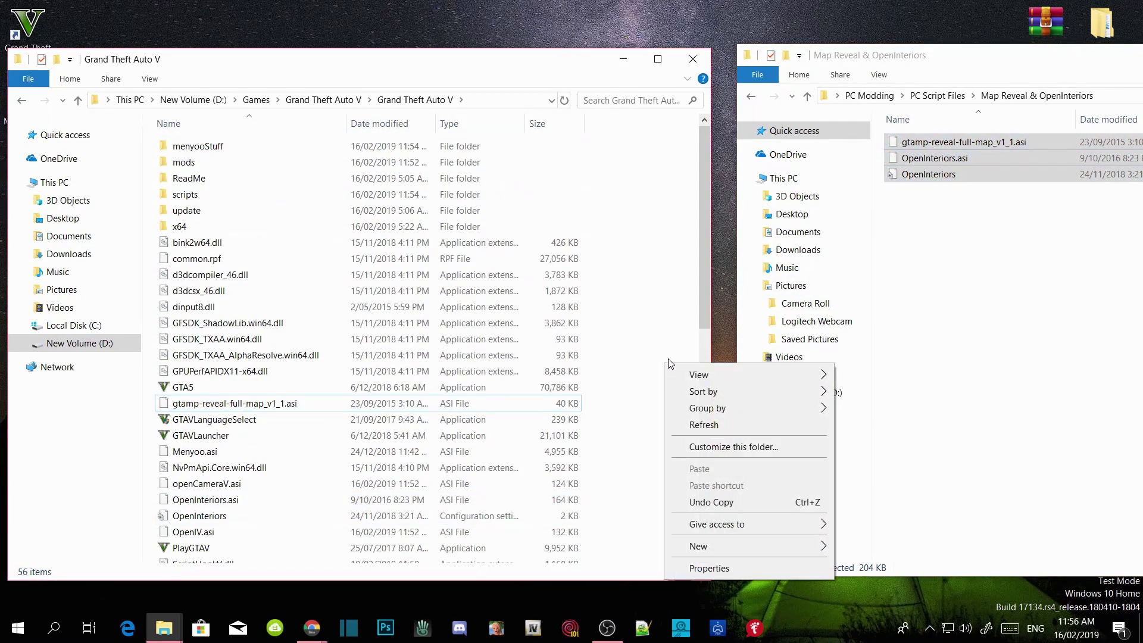
{"action": "left_click", "coordinate": [709, 429]}
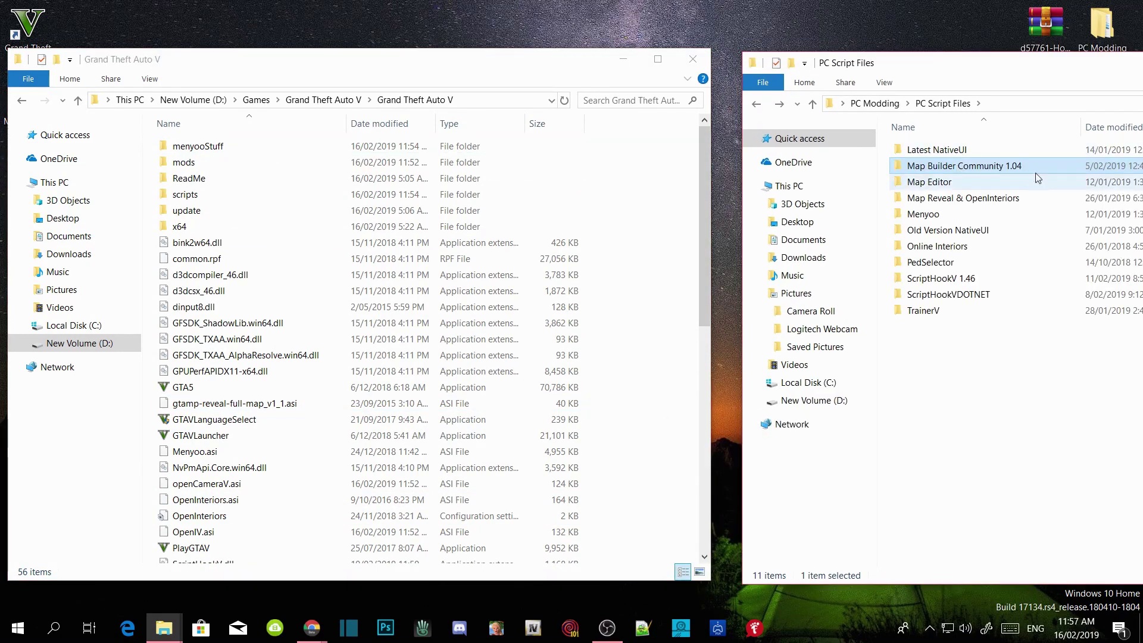
Close the PC Script Files and Grand Theft Auto V Explorer windows
{"action": "left_click_drag", "start_coordinate": [1024, 62], "coordinate": [396, 74]}
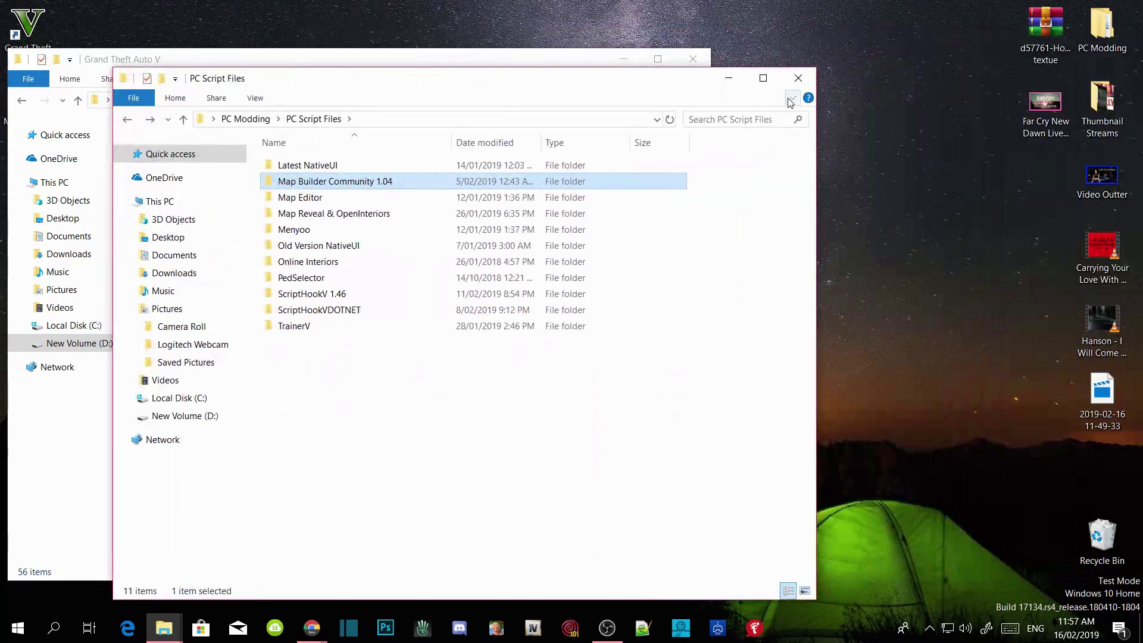
{"action": "left_click", "coordinate": [797, 78]}
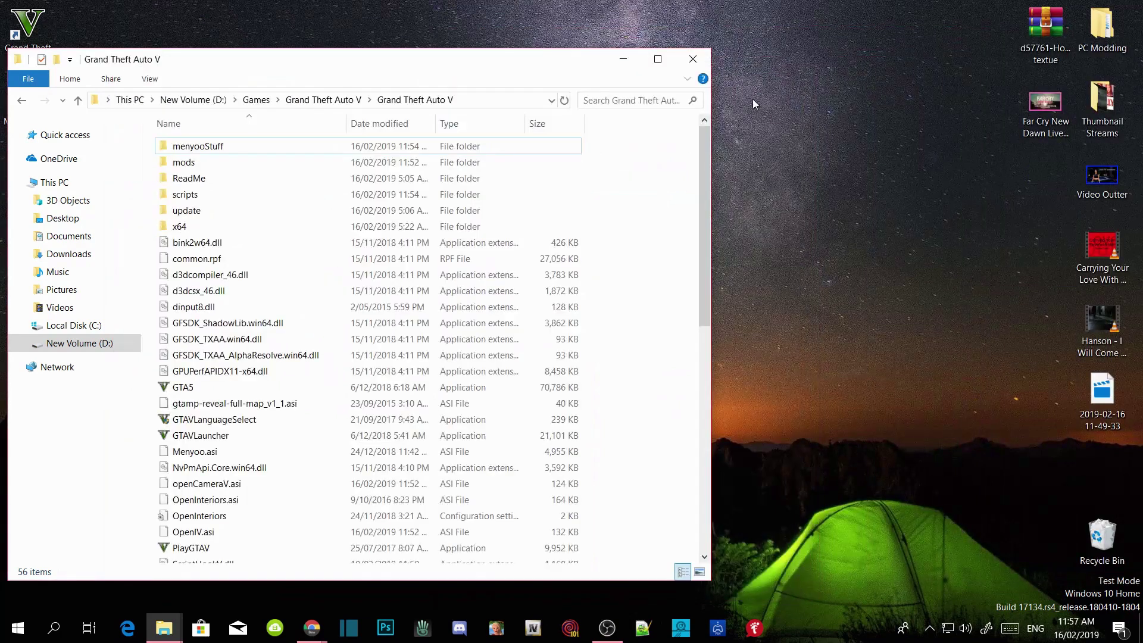
{"action": "left_click", "coordinate": [685, 67]}
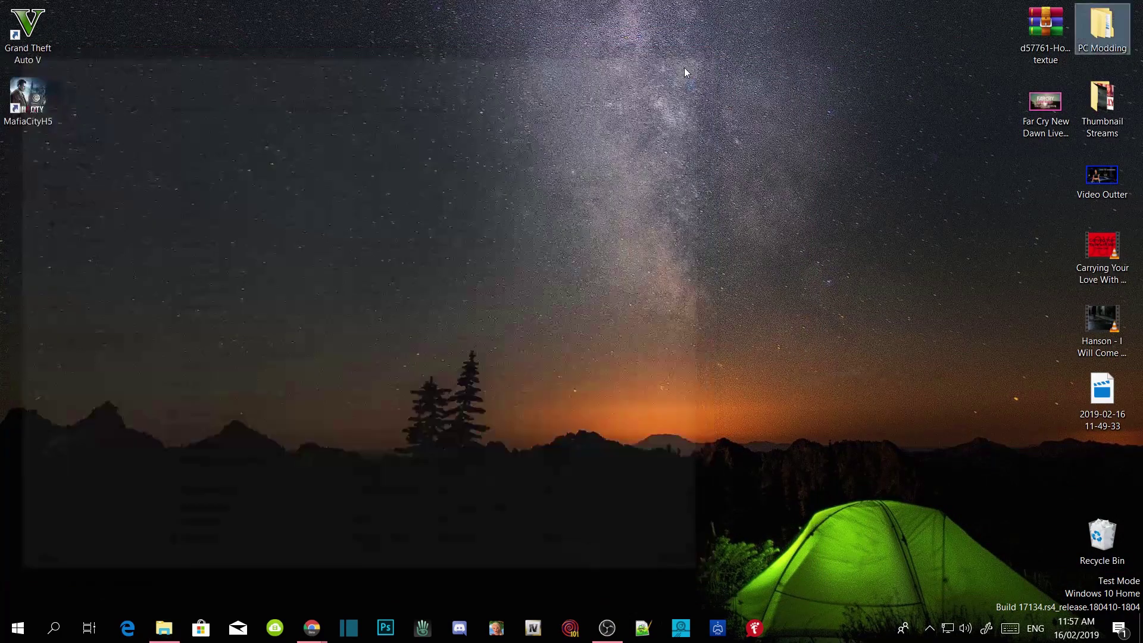
Refresh the empty desktop several times from its right-click menu
{"action": "right_click", "coordinate": [684, 64]}
{"action": "left_click", "coordinate": [738, 111]}
{"action": "right_click", "coordinate": [709, 86]}
{"action": "left_click", "coordinate": [733, 130]}
{"action": "right_click", "coordinate": [723, 104]}
{"action": "left_click", "coordinate": [758, 146]}
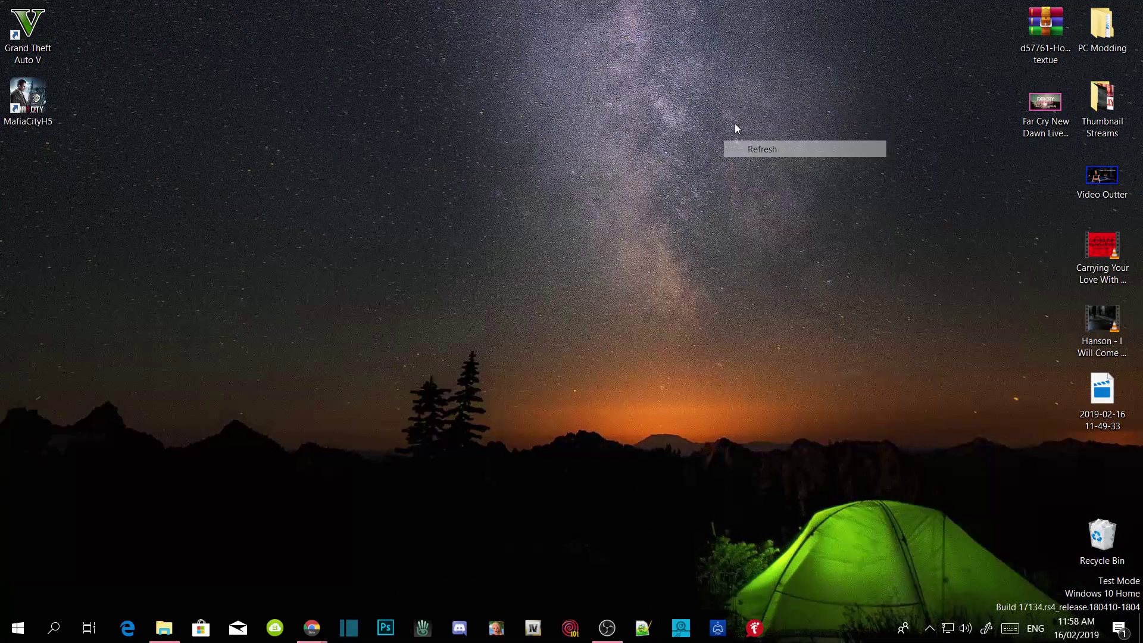
{"action": "right_click", "coordinate": [734, 124]}
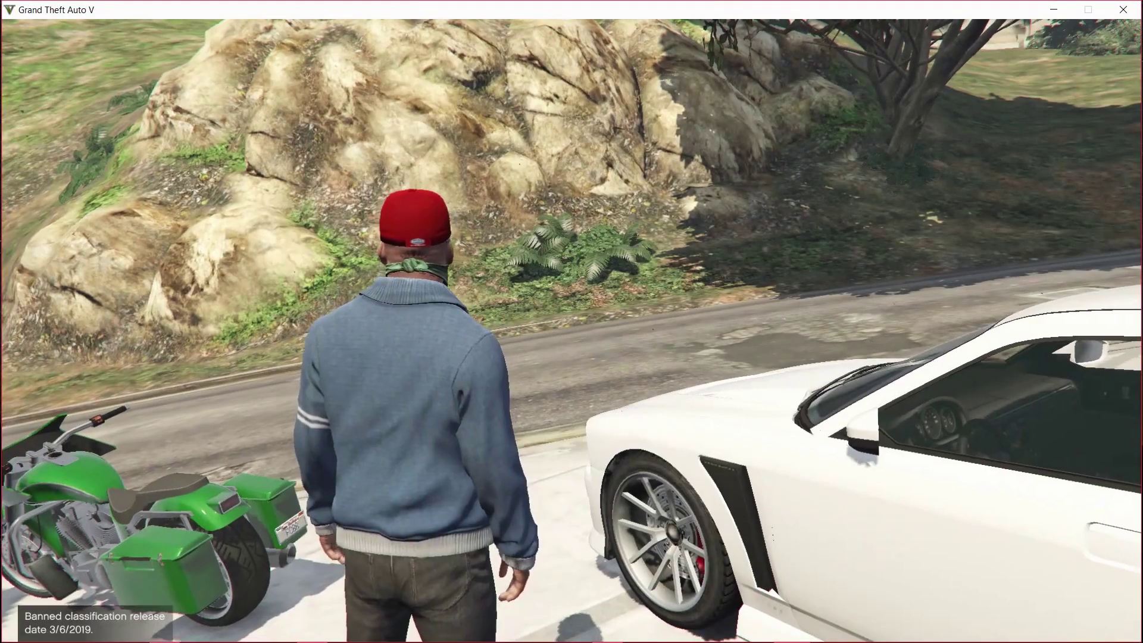
Walk the character up the driveway toward the garage and bring up the Map Editor menu with F4
{"action": "key", "text": "w"}
{"action": "key", "text": "w"}
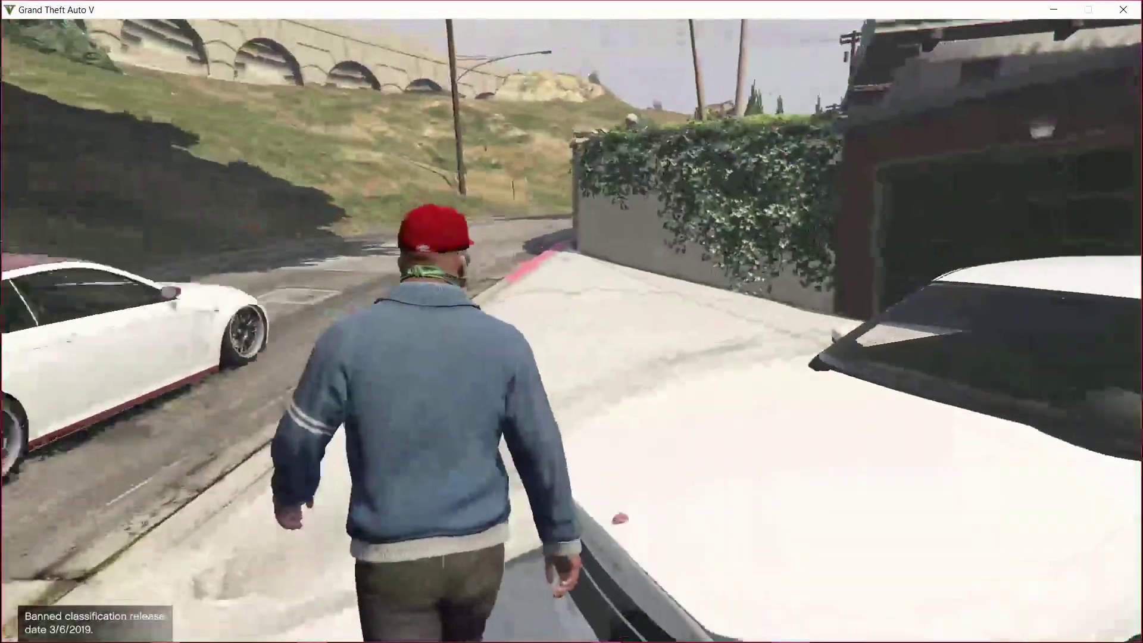
{"action": "key", "text": "w"}
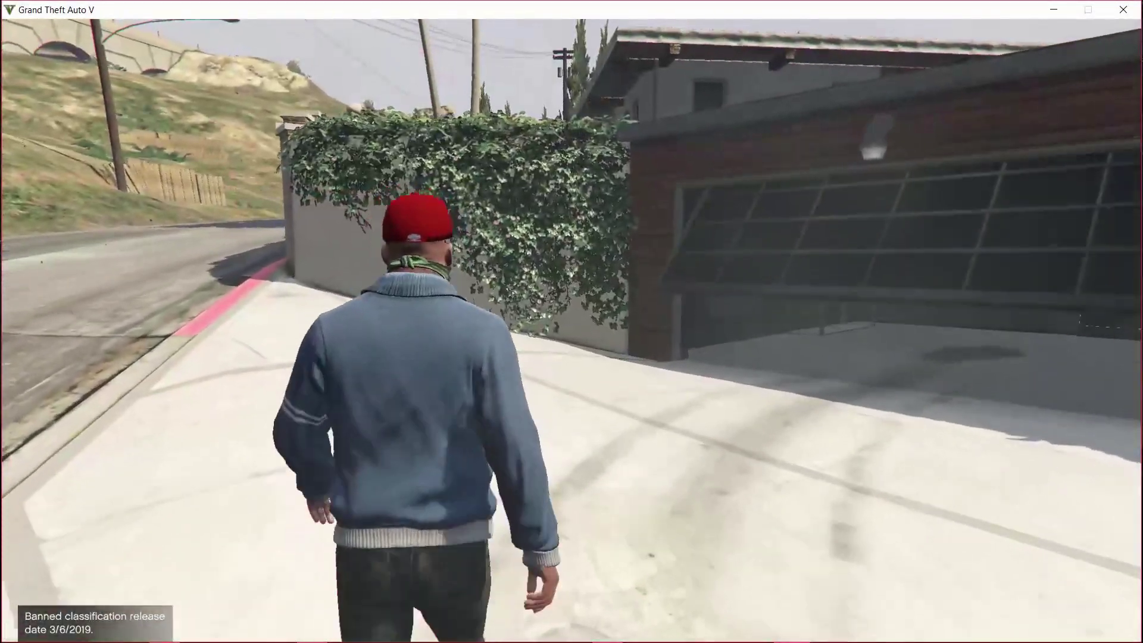
{"action": "key", "text": "w"}
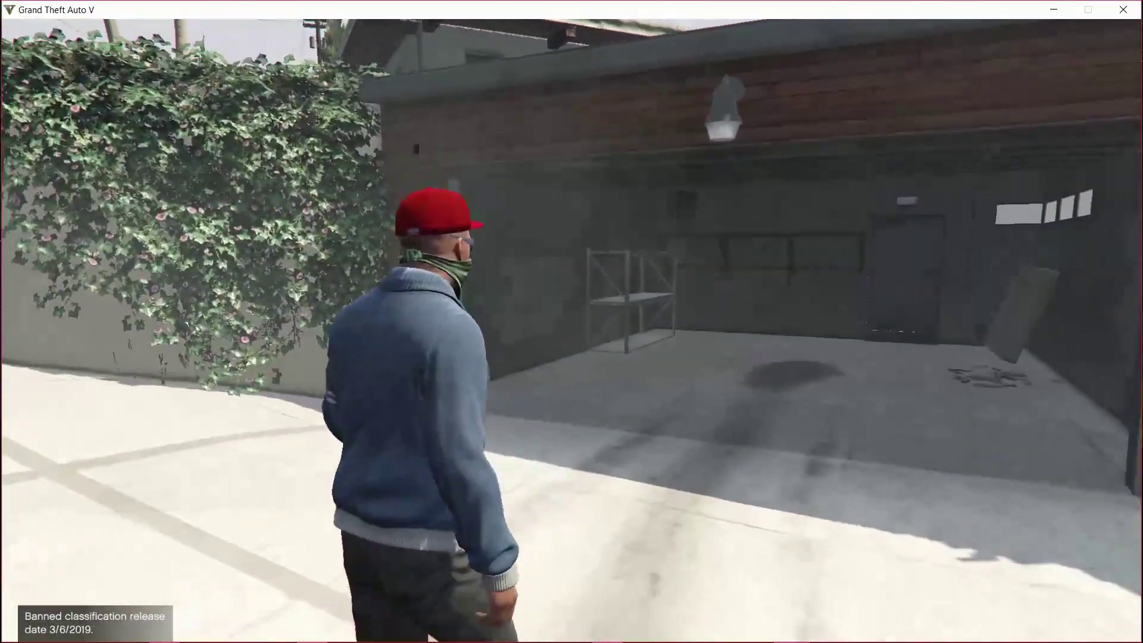
{"action": "key", "text": "w"}
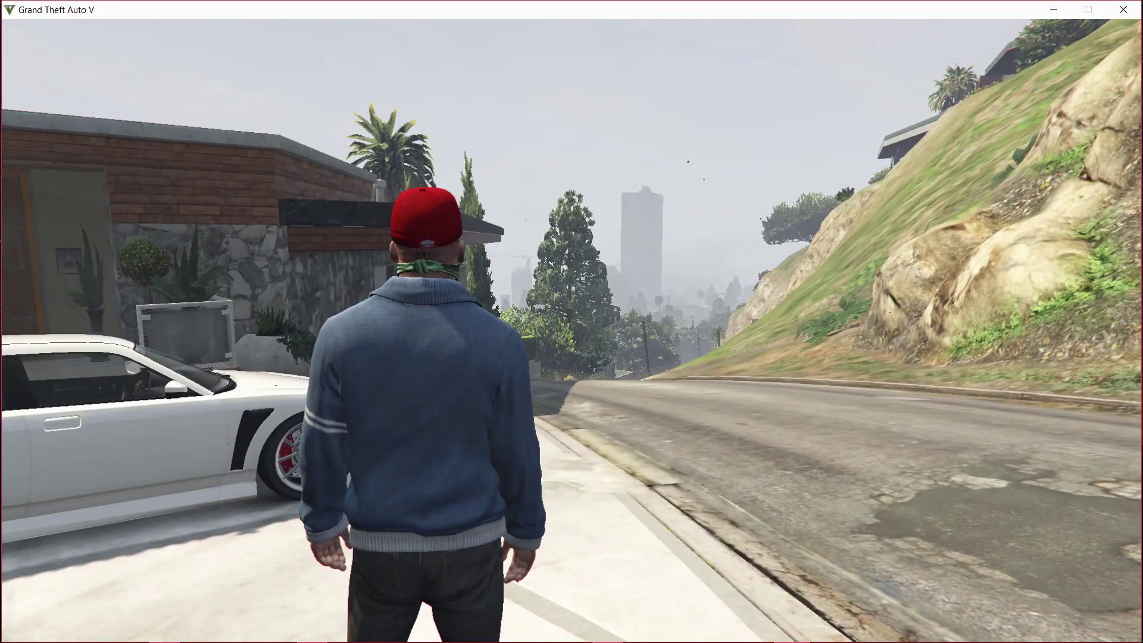
{"action": "key", "text": "F4"}
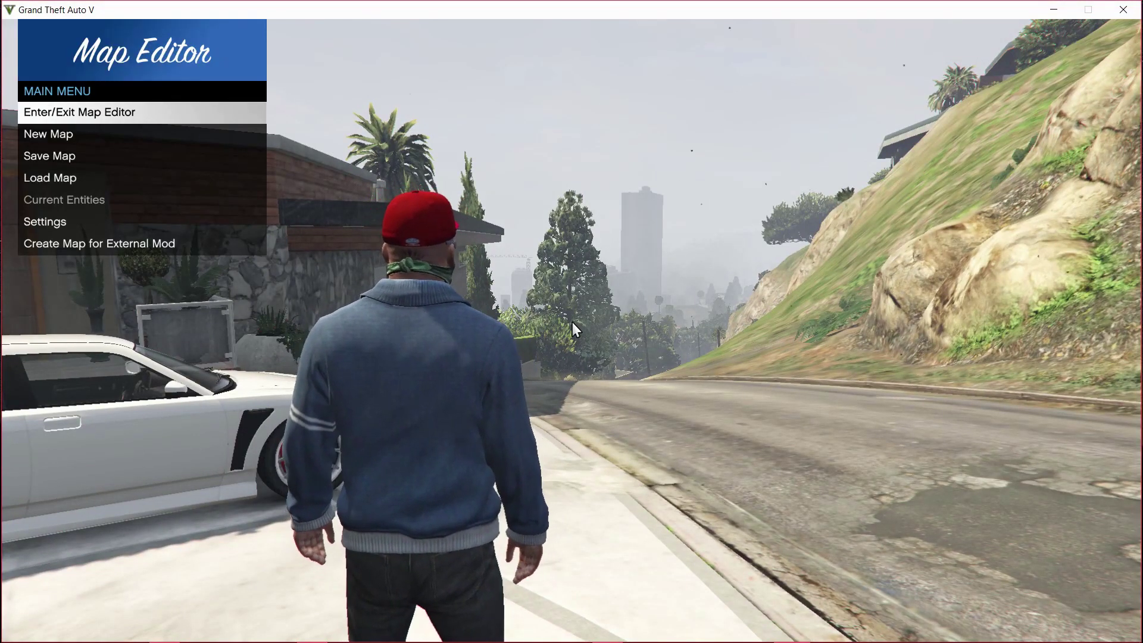
Toggle the Map Editor menu off and on while walking toward the white car, then open the pause-menu map
{"action": "key", "text": "d"}
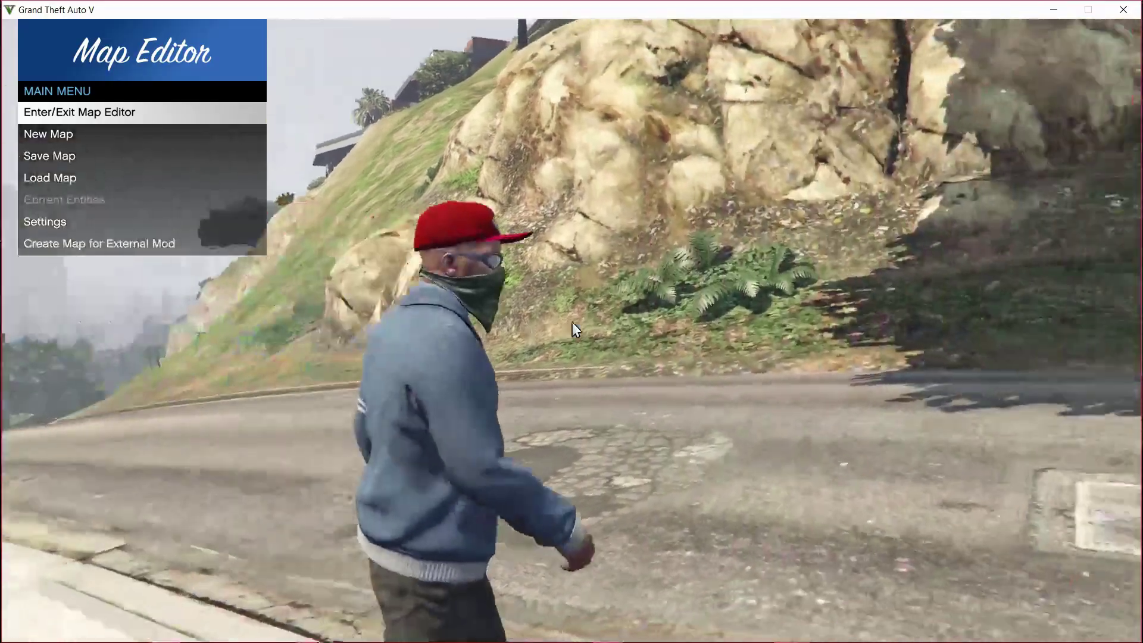
{"action": "key", "text": "F4"}
{"action": "key", "text": "a"}
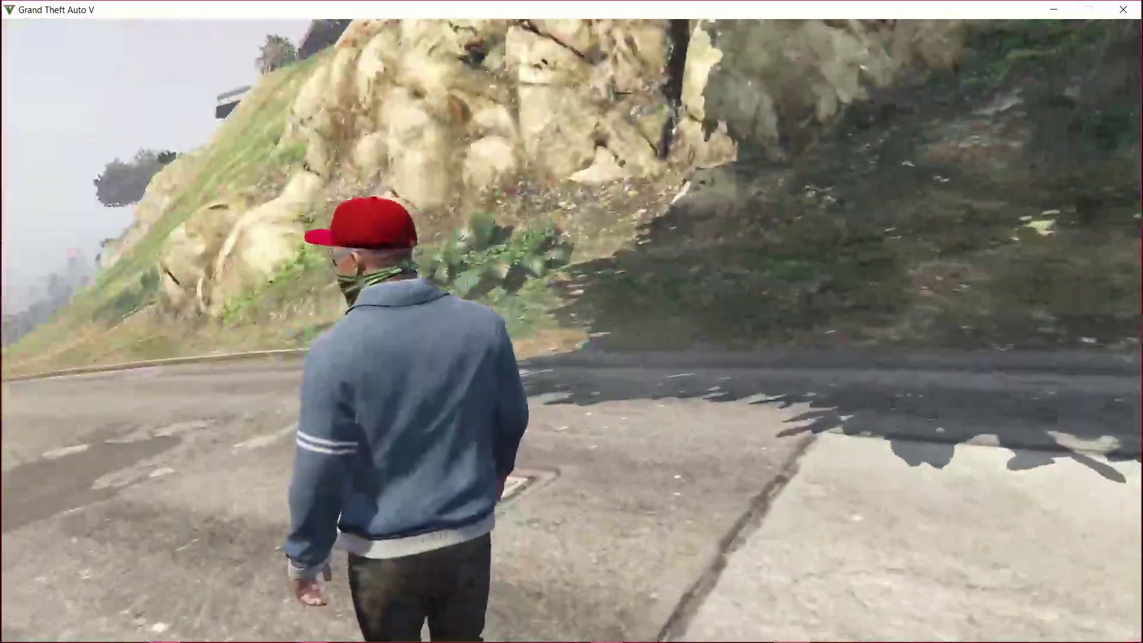
{"action": "key", "text": "a"}
{"action": "key", "text": "w"}
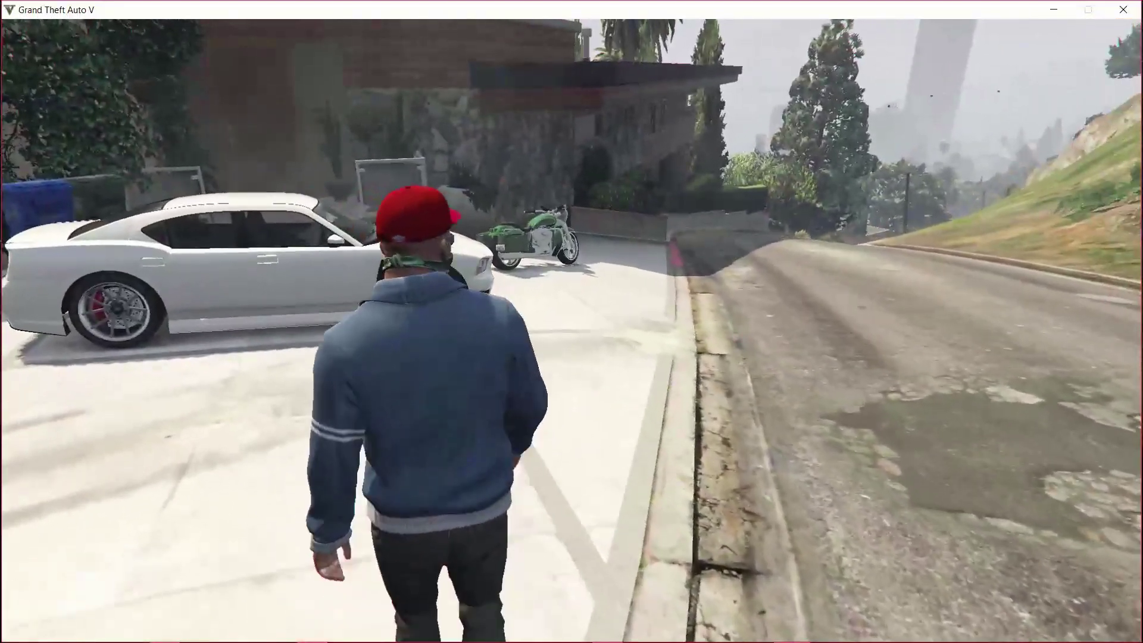
{"action": "key", "text": "F4"}
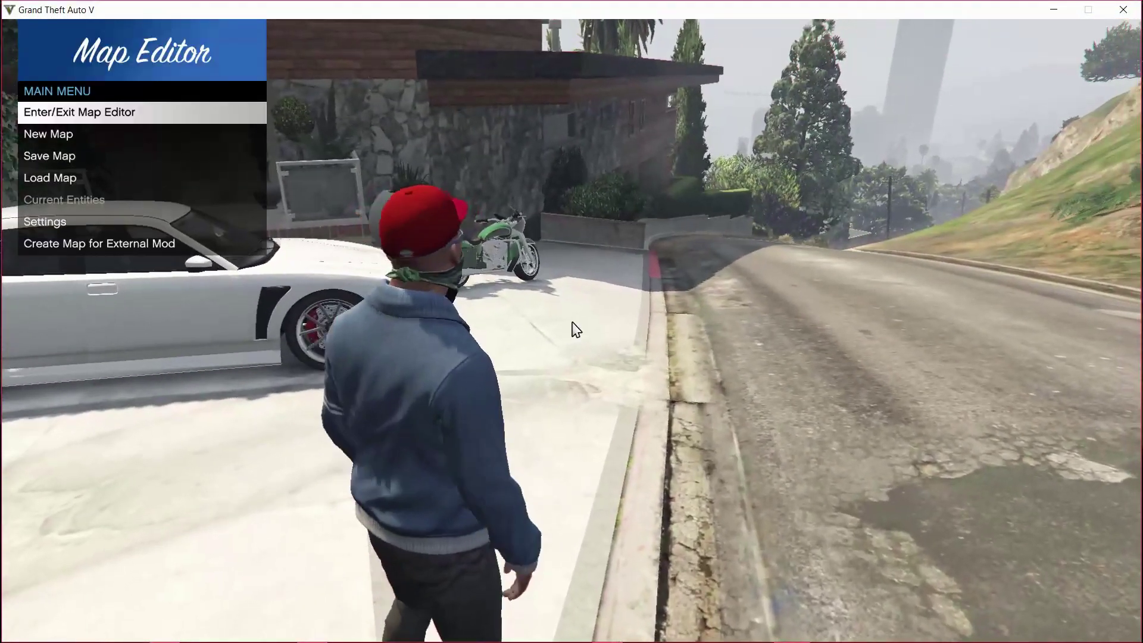
{"action": "key", "text": "Escape"}
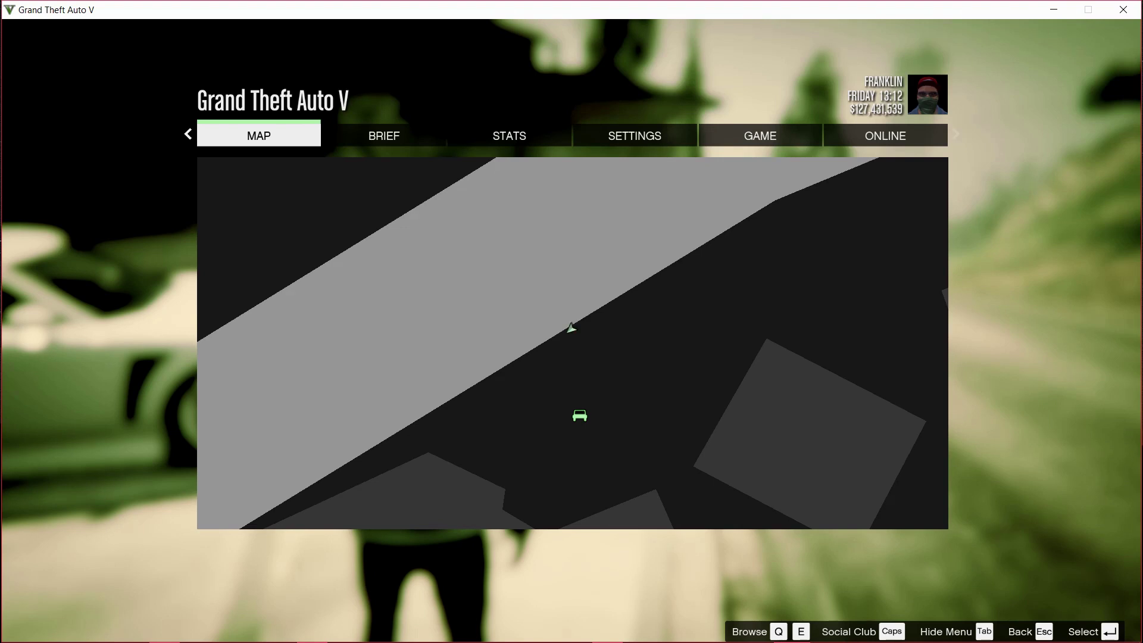